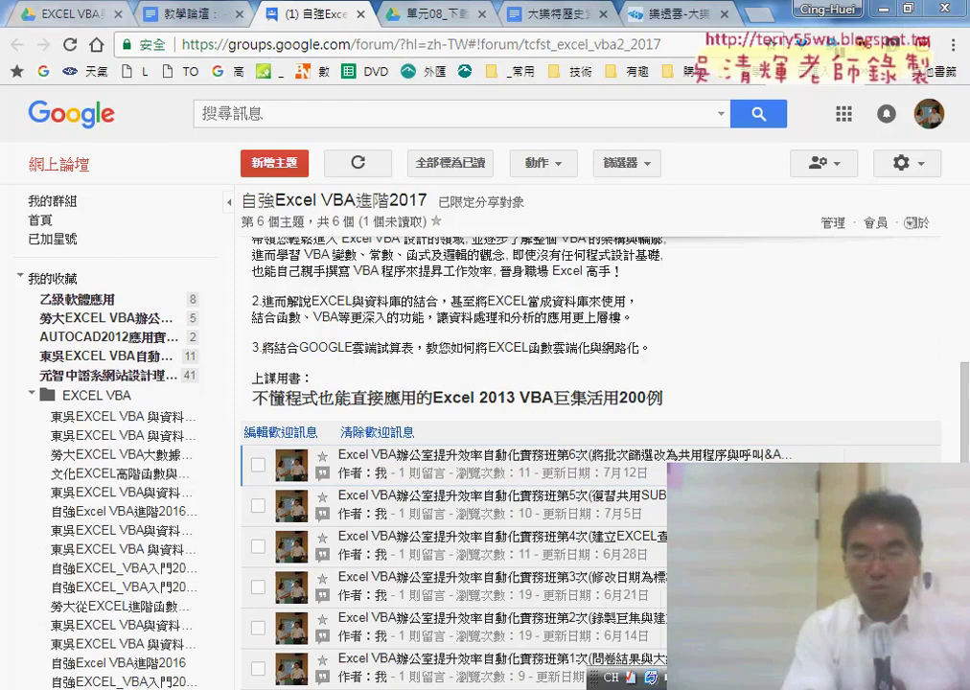
# In the VBA editor, select the Call 刪除列 line, then the whole 刪除列 row-delete sub
pyautogui.click(557, 484)
pyautogui.scroll(-1, 557, 484)
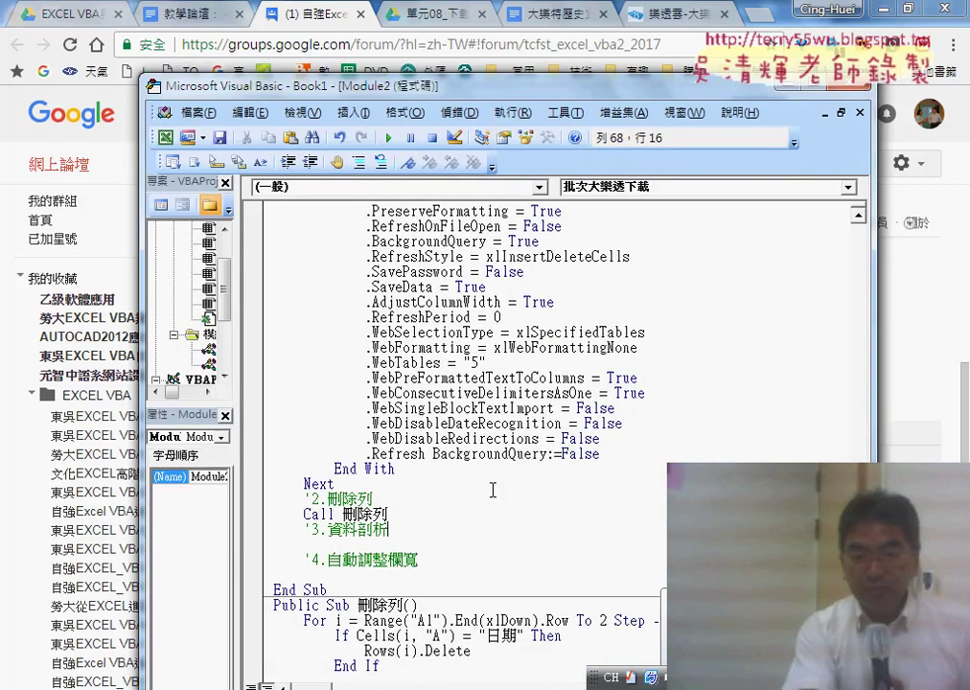
pyautogui.scroll(-1, 494, 489)
pyautogui.moveTo(390, 468); pyautogui.dragTo(312, 468)
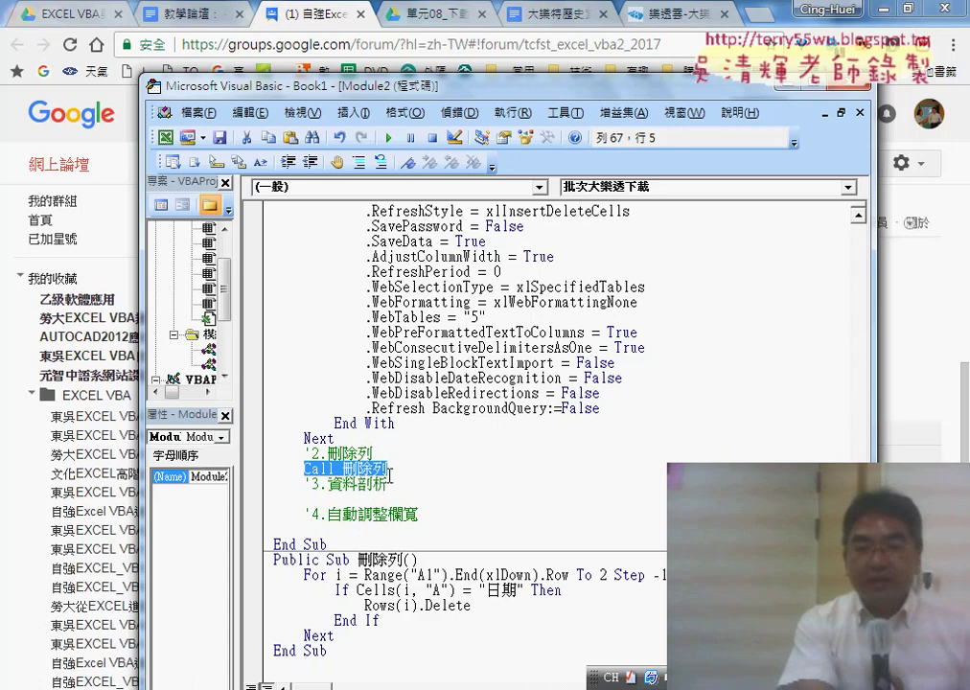
pyautogui.moveTo(326, 651); pyautogui.dragTo(259, 571)
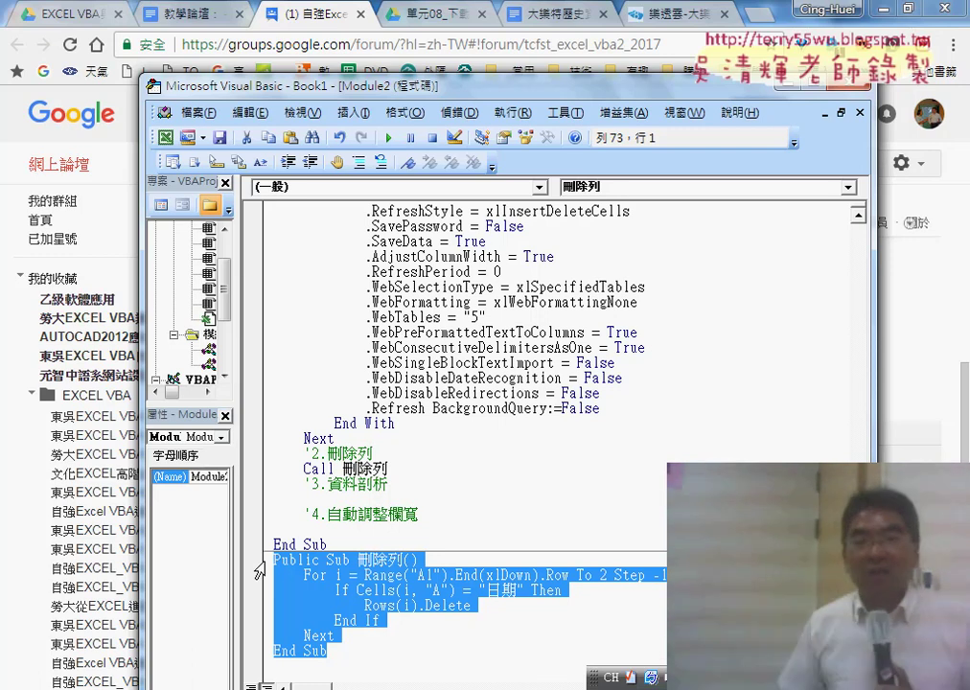
# Select the With ActiveSheet.QueryTables settings and request context help (F1) on QueryTables
pyautogui.scroll(3, 315, 513)
pyautogui.scroll(1, 439, 467)
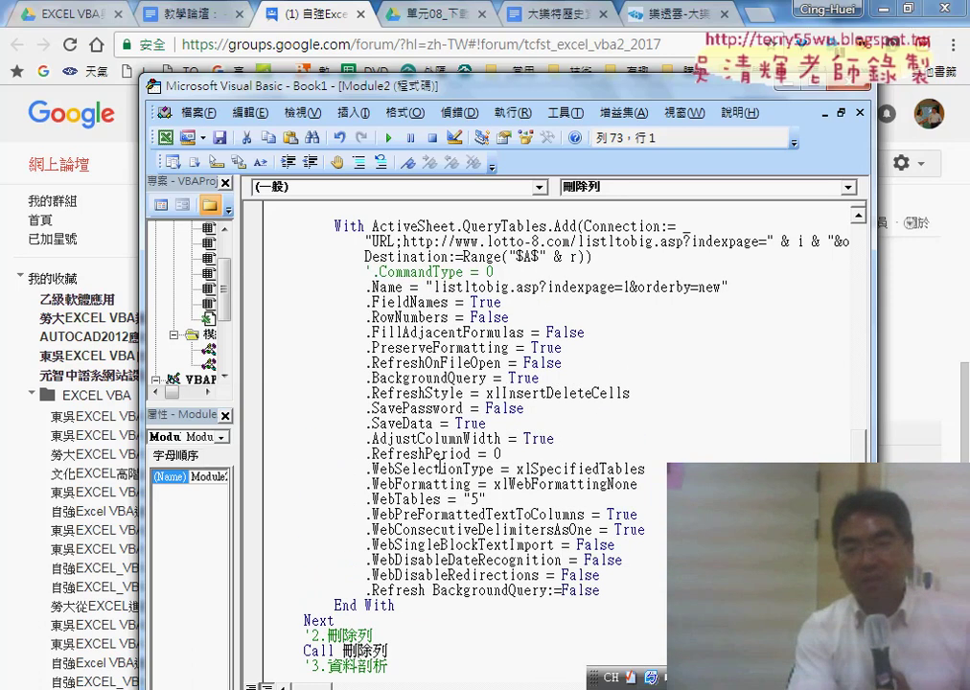
pyautogui.moveTo(611, 599); pyautogui.dragTo(266, 300)
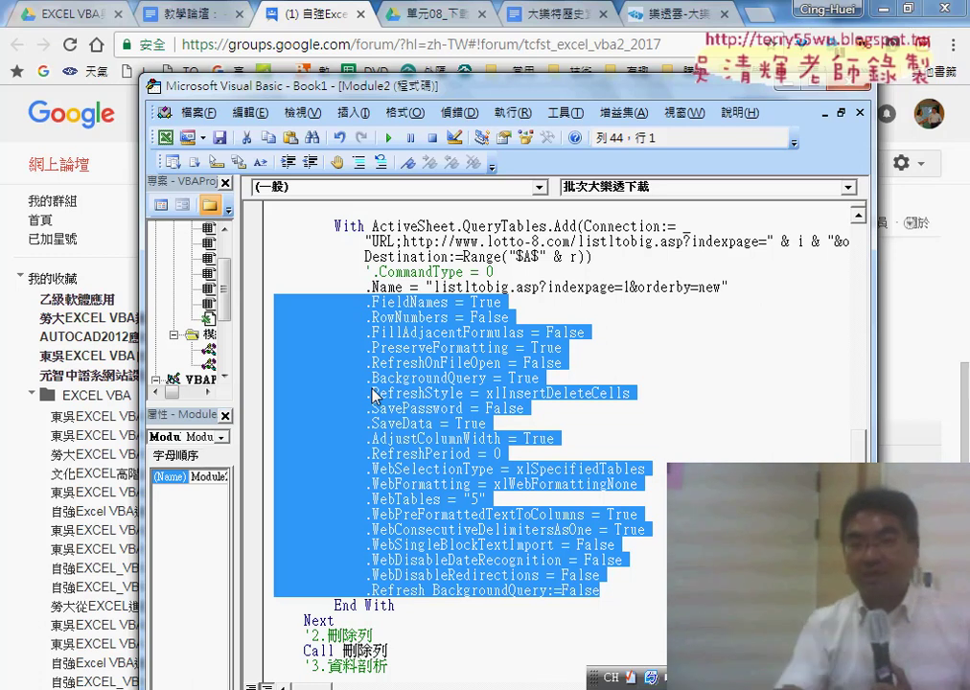
pyautogui.click(508, 223)
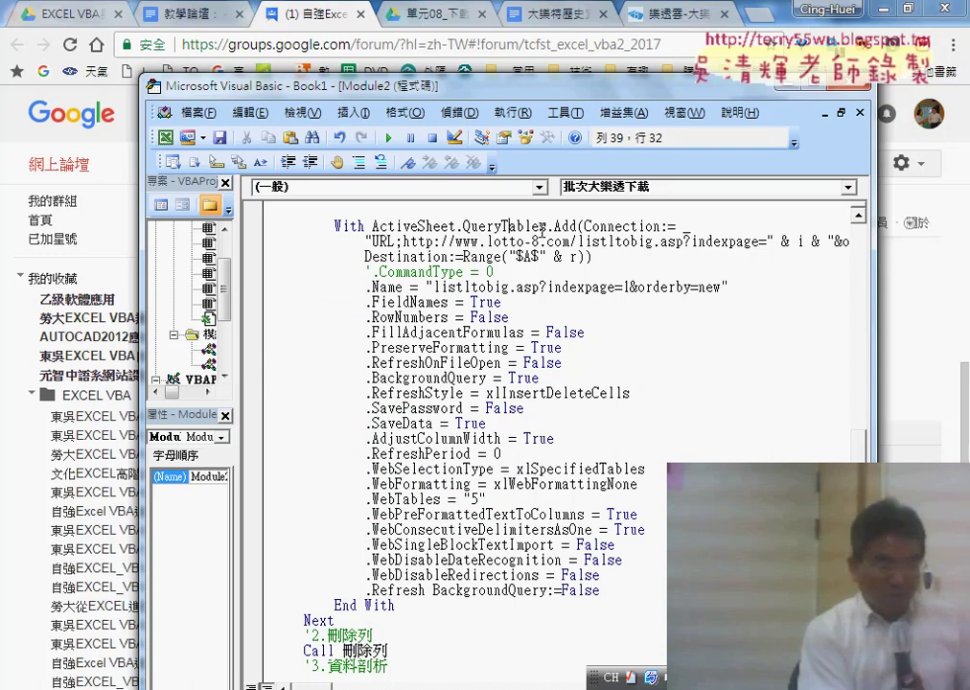
pyautogui.press('F1')
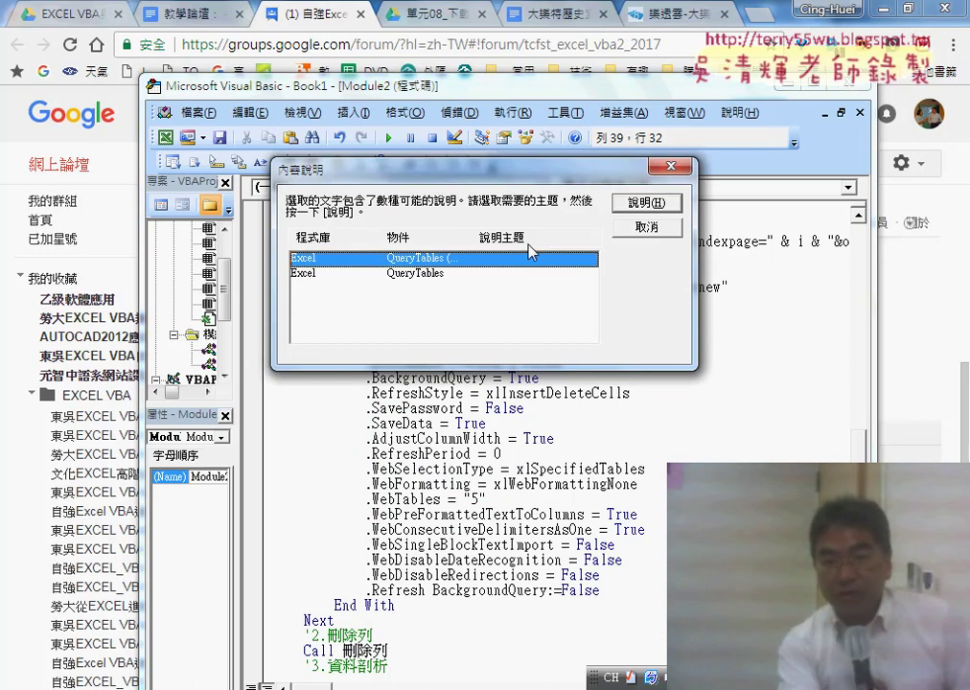
# Read the QueryTables object help page, then close it
pyautogui.click(646, 203)
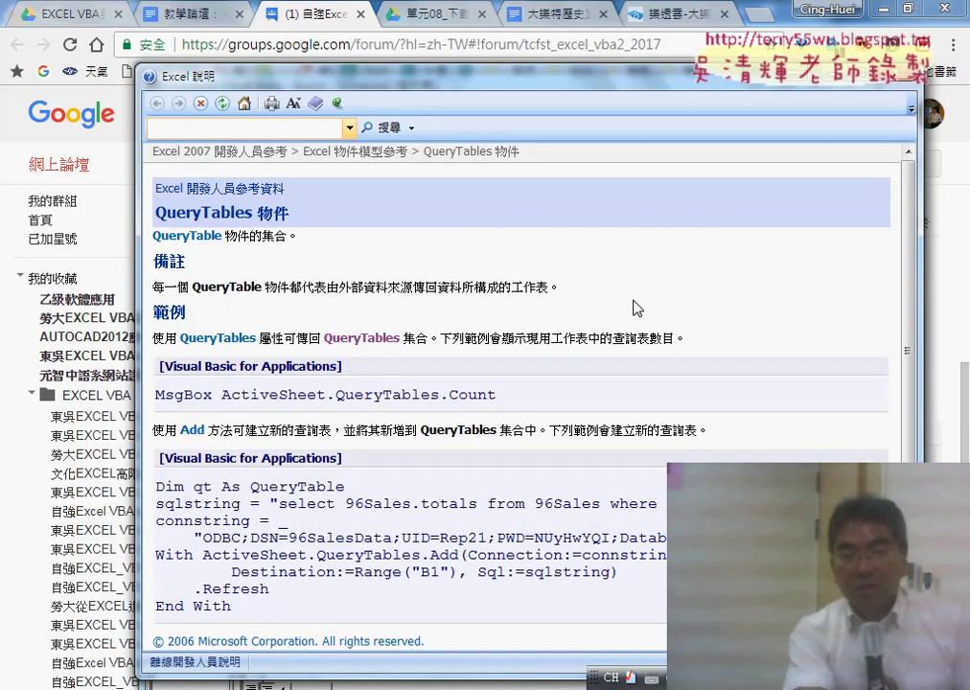
pyautogui.scroll(-3, 632, 304)
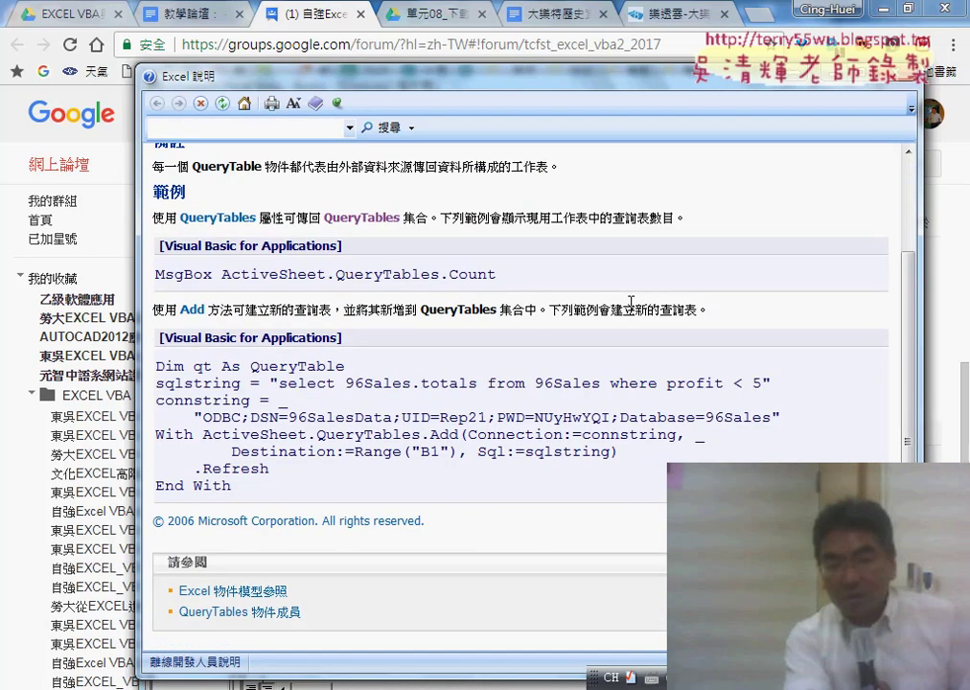
pyautogui.click(902, 82)
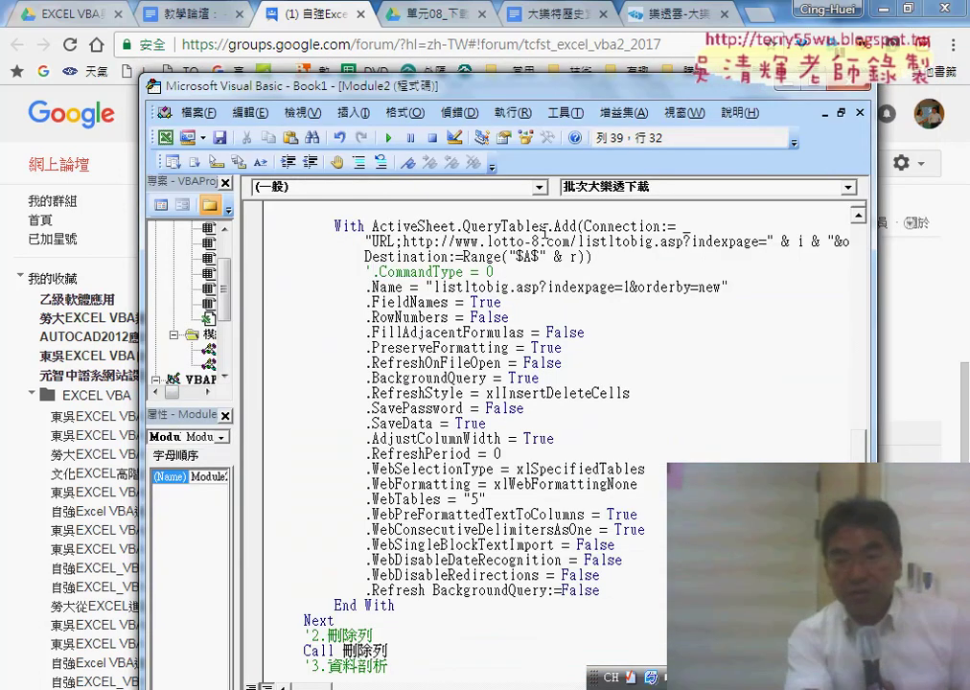
# Read the Worksheet.QueryTables property help topic, then close Help to return to the code
pyautogui.press('F1')
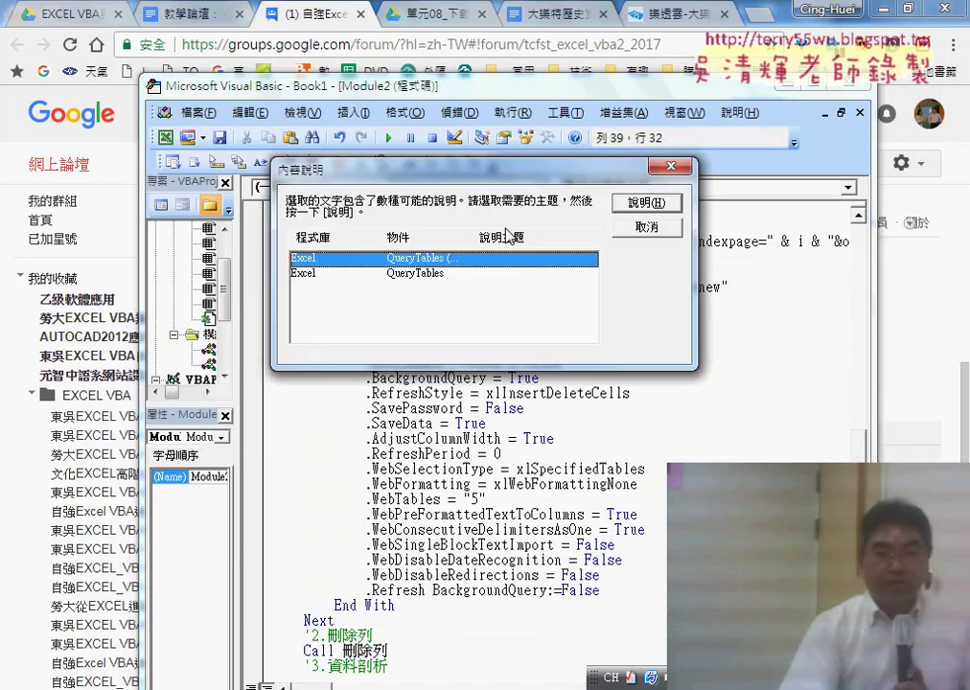
pyautogui.click(441, 278)
pyautogui.press('Return')
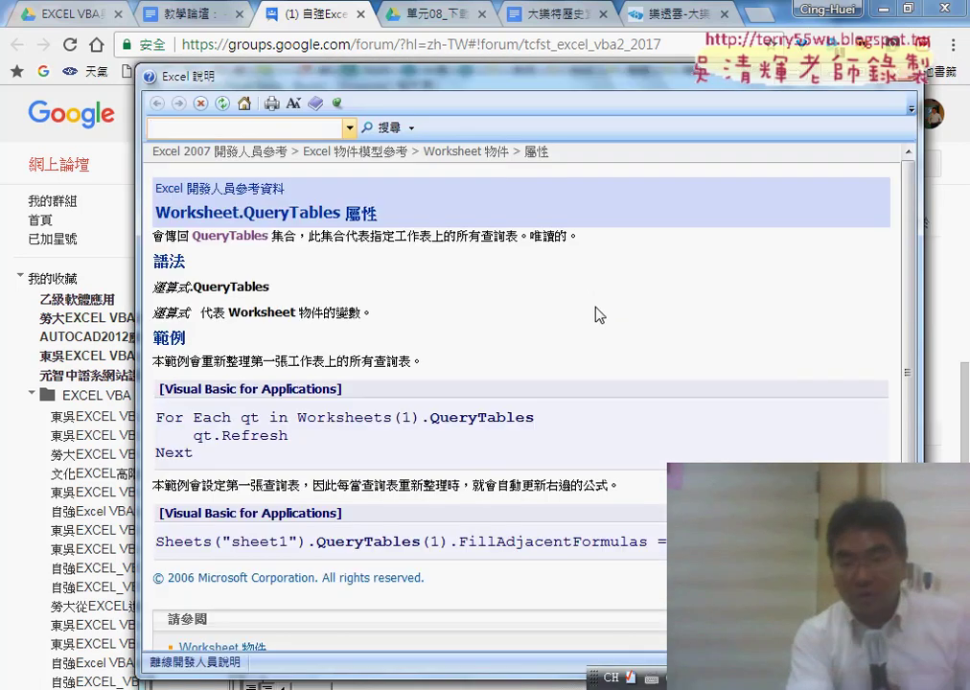
pyautogui.scroll(-1, 599, 313)
pyautogui.scroll(1, 600, 314)
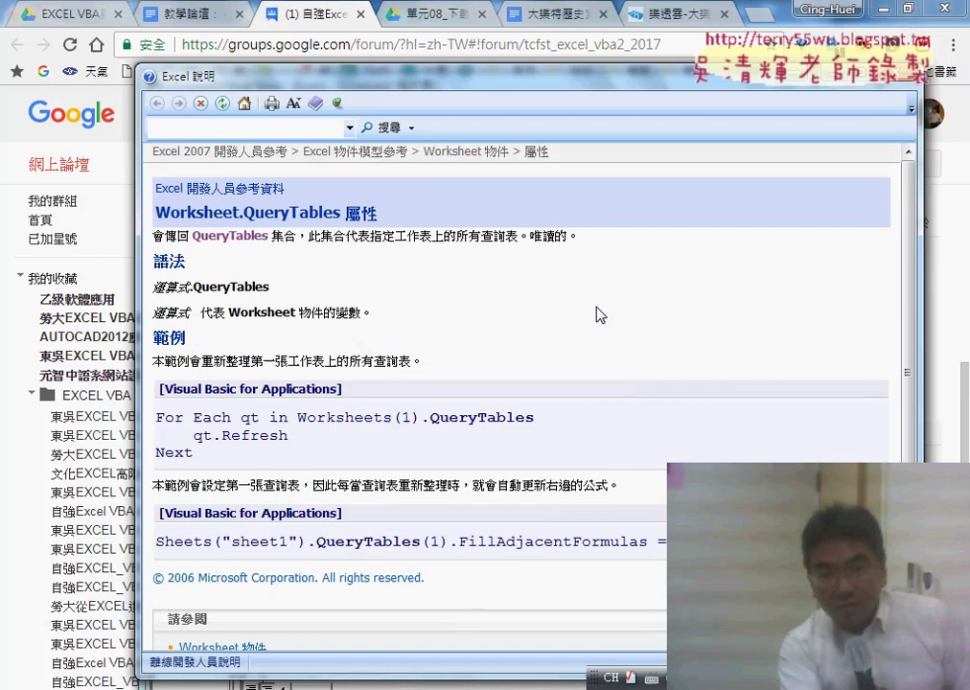
pyautogui.scroll(-1, 599, 314)
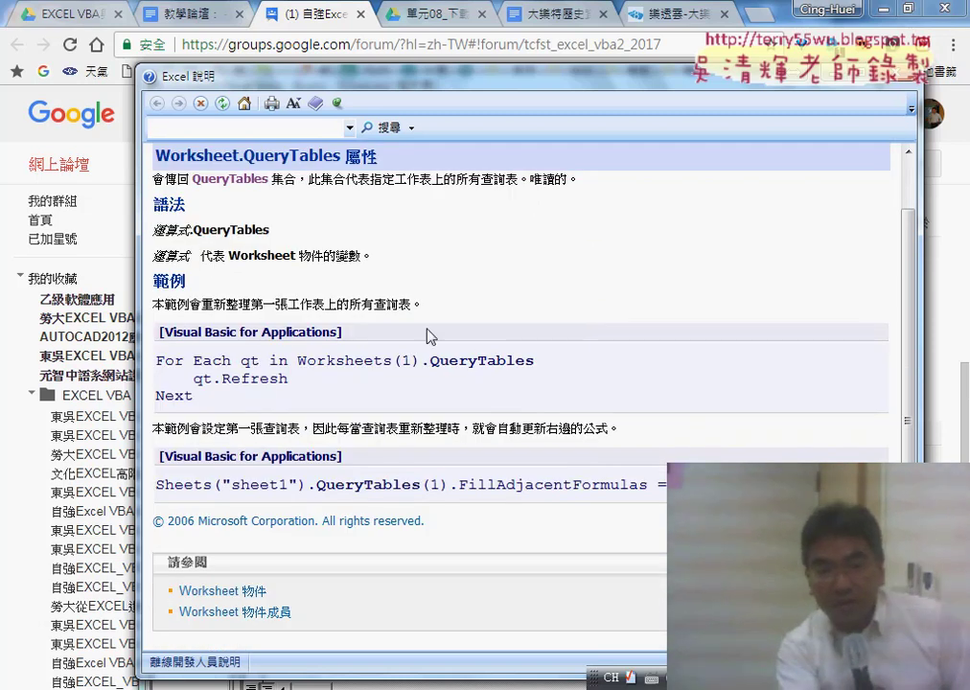
pyautogui.scroll(1, 428, 337)
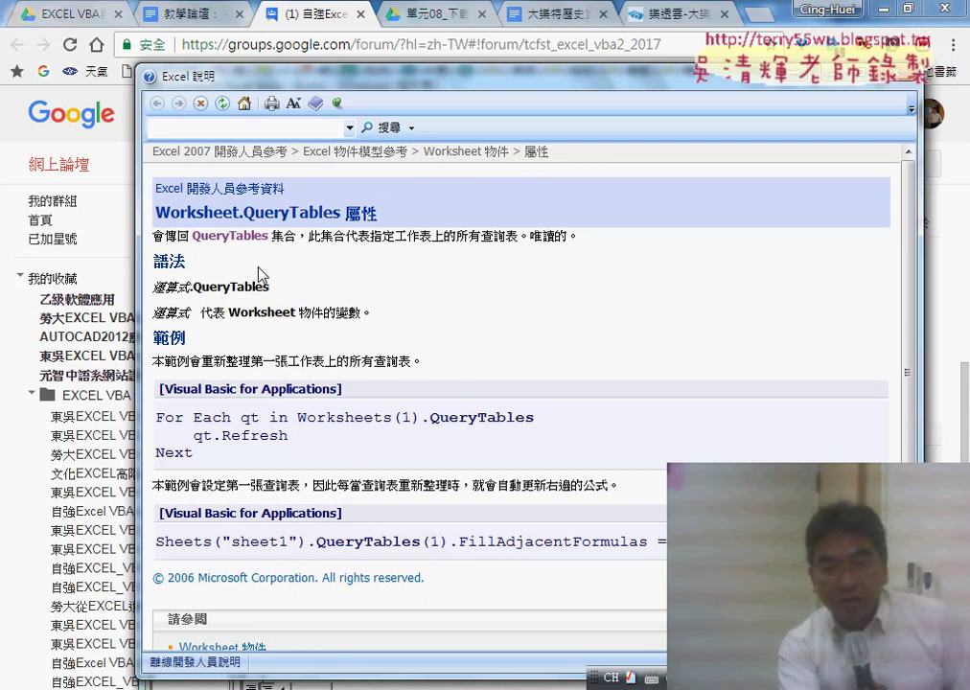
pyautogui.click(911, 85)
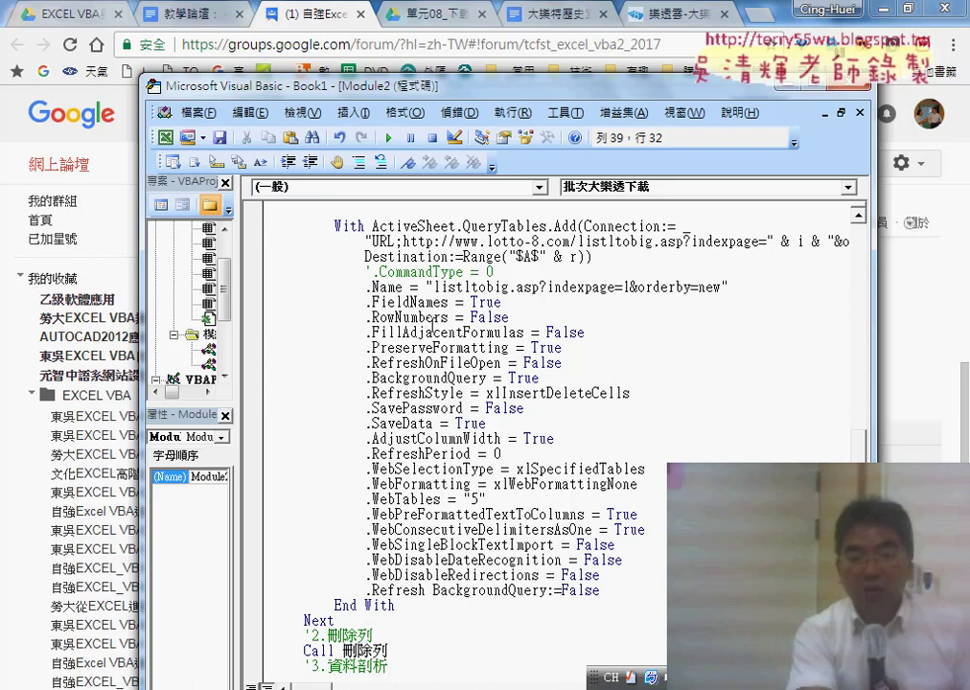
# Copy the 資料剖析 comment text from the macro code
pyautogui.scroll(-1, 431, 324)
pyautogui.scroll(-3, 450, 424)
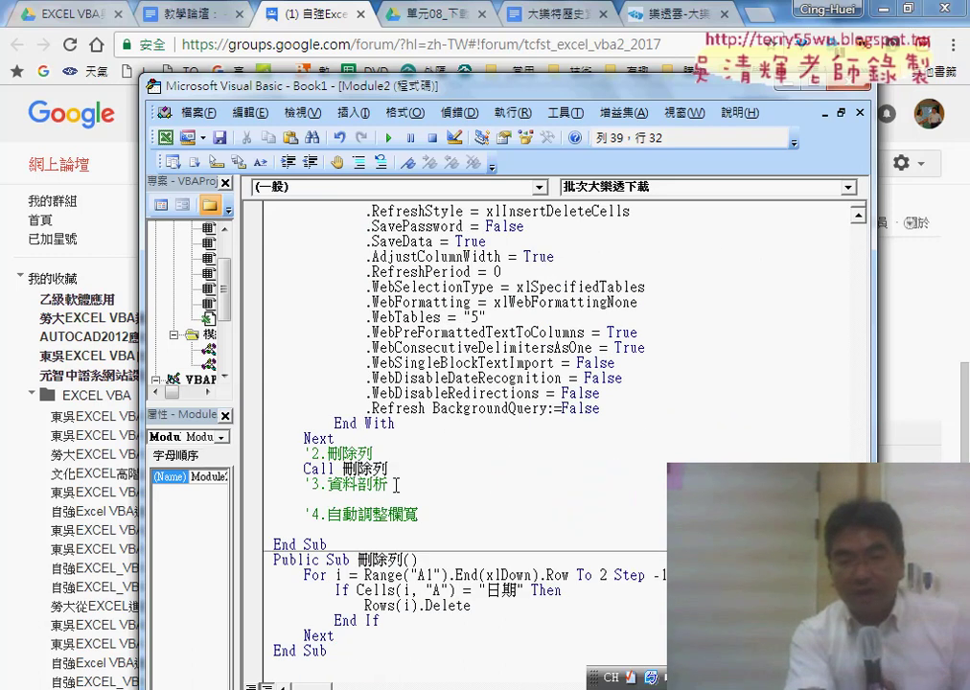
pyautogui.moveTo(396, 486); pyautogui.dragTo(344, 486)
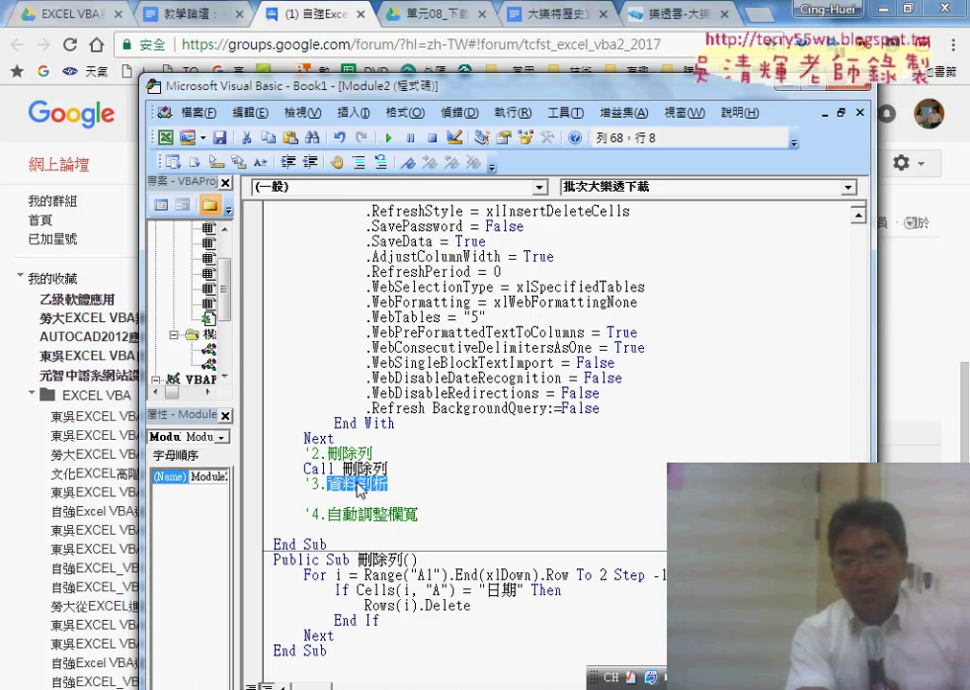
pyautogui.rightClick(357, 481)
pyautogui.click(434, 205)
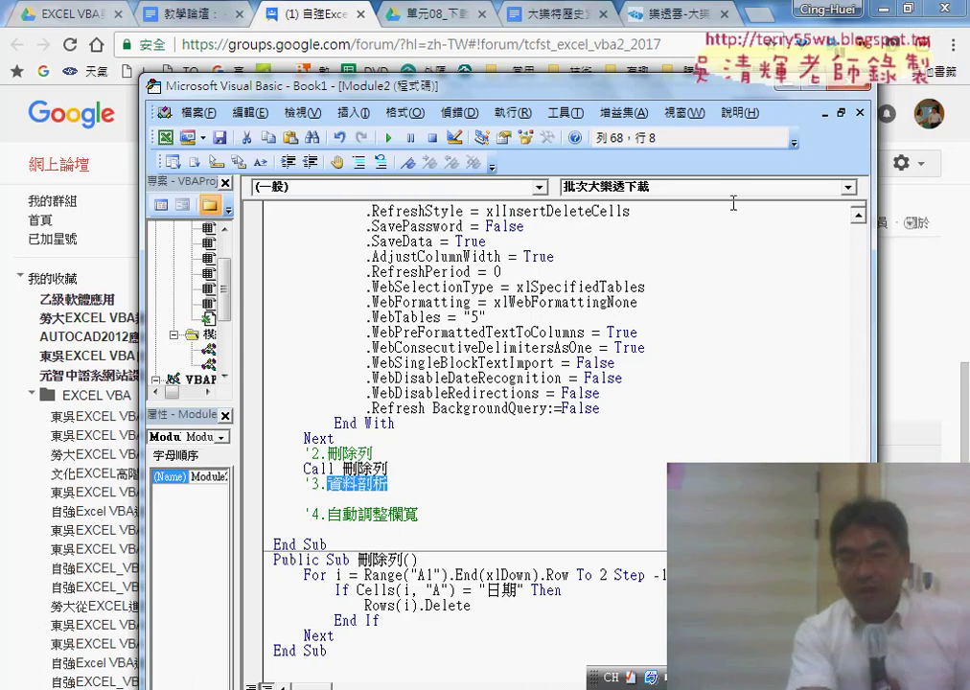
# In Book1, view Sheet6, insert a new blank worksheet, and return to the VBA editor
pyautogui.click(791, 86)
pyautogui.moveTo(479, 682)
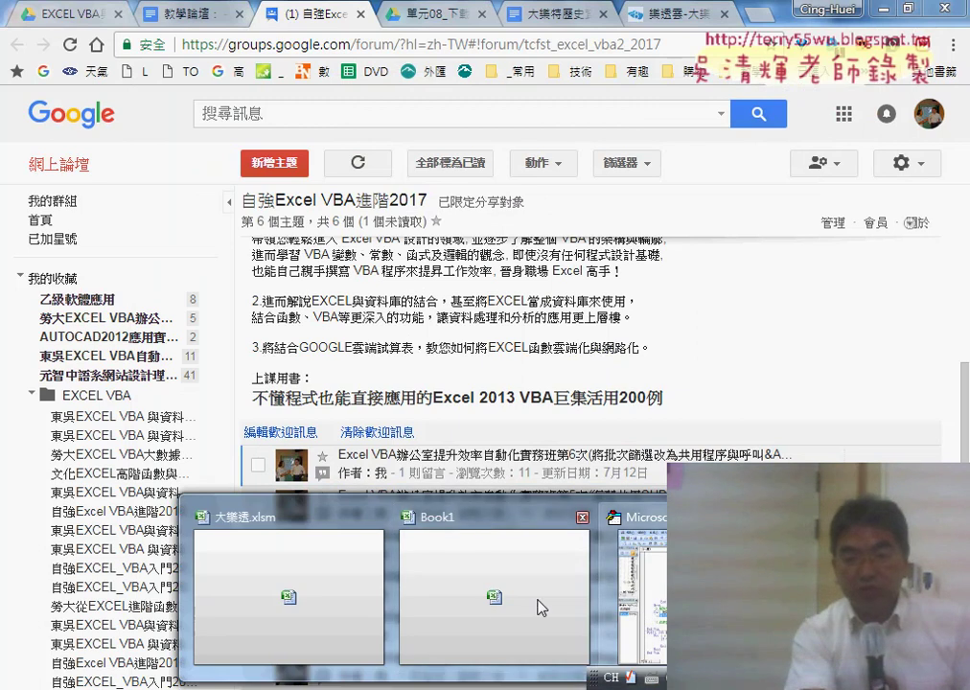
pyautogui.click(493, 608)
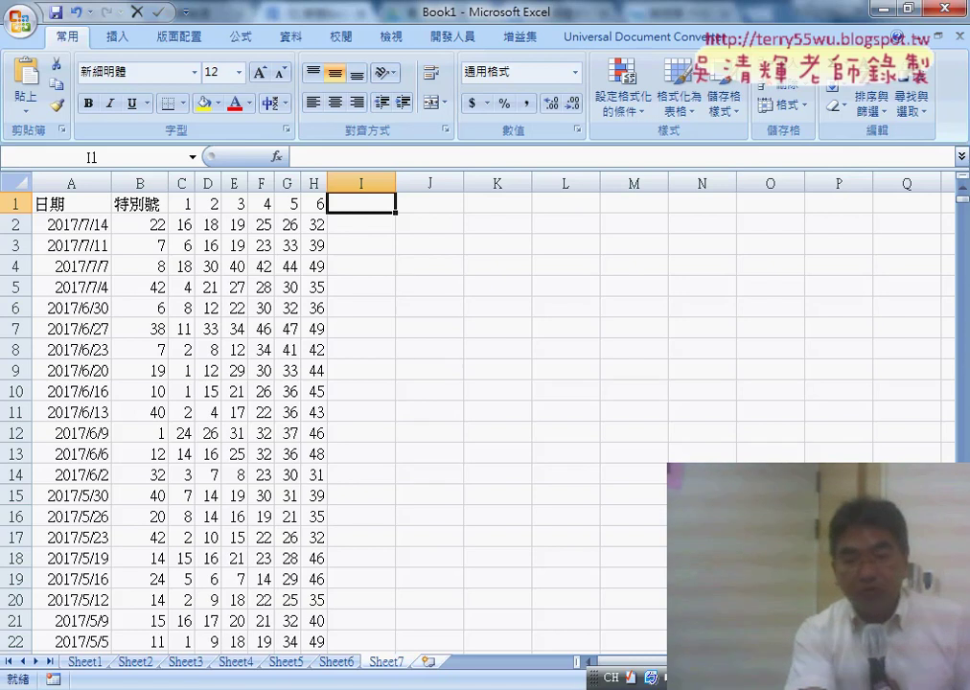
pyautogui.click(337, 662)
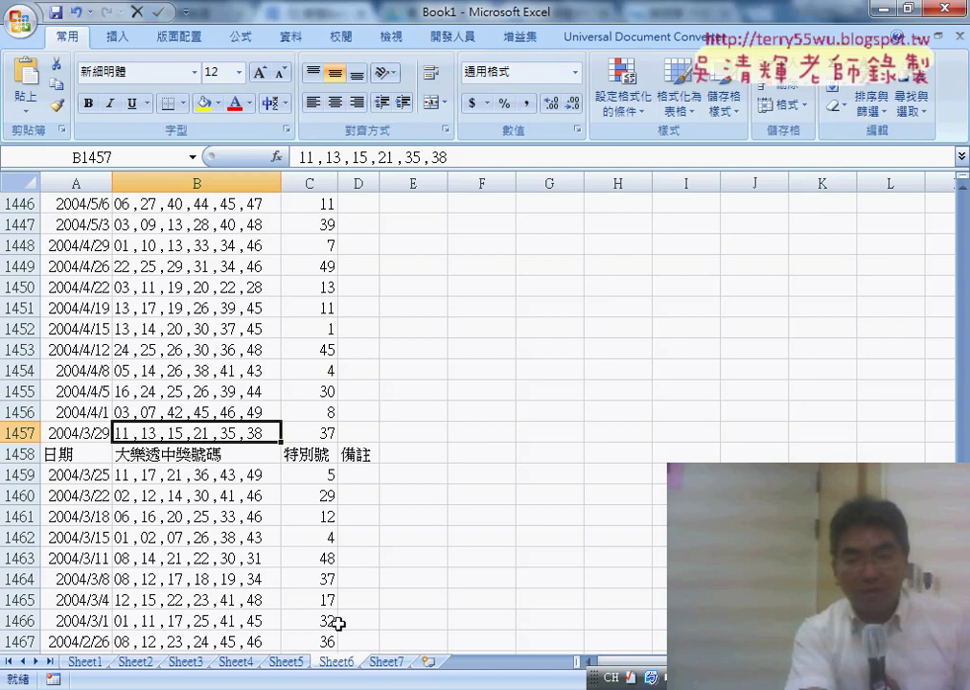
pyautogui.click(433, 662)
pyautogui.moveTo(574, 654)
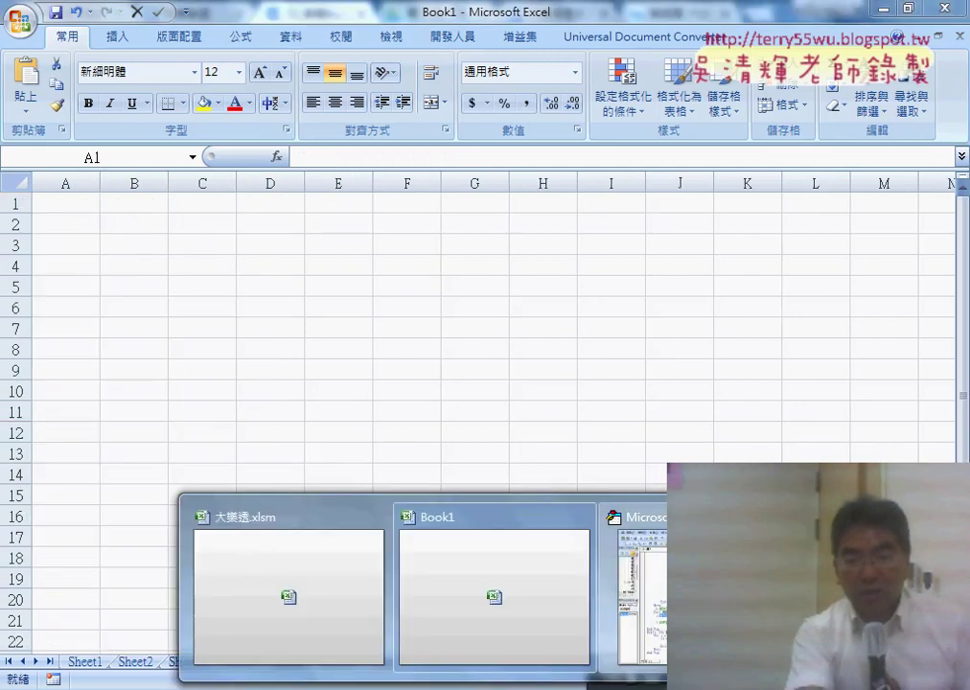
pyautogui.click(633, 595)
pyautogui.click(458, 350)
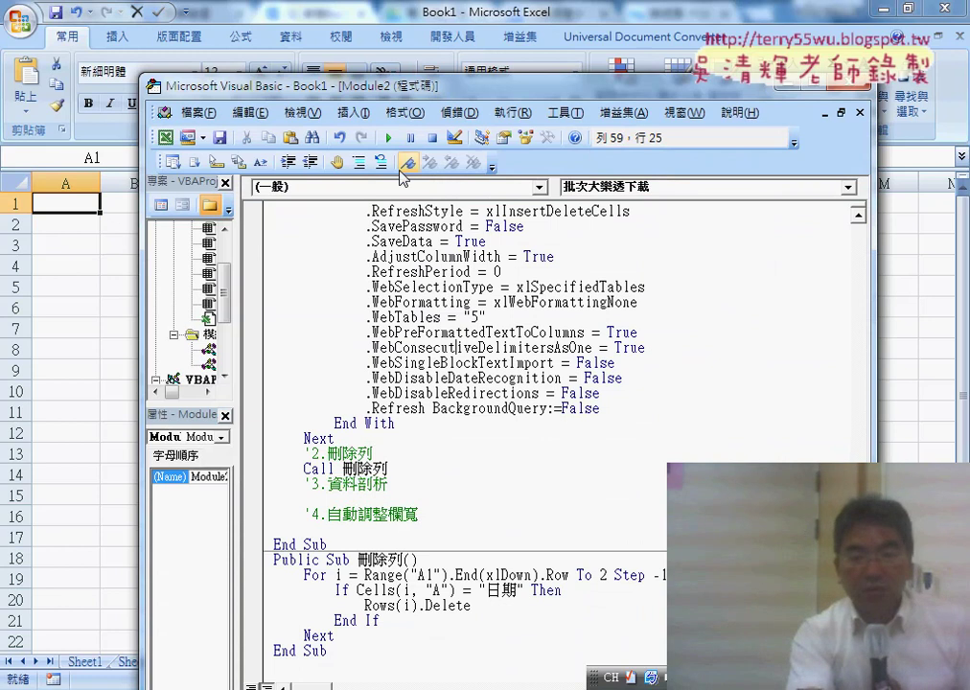
# Run the lottery download macro with F5, copy the 資料剖析 comment, and select cell G2
pyautogui.press('F5')
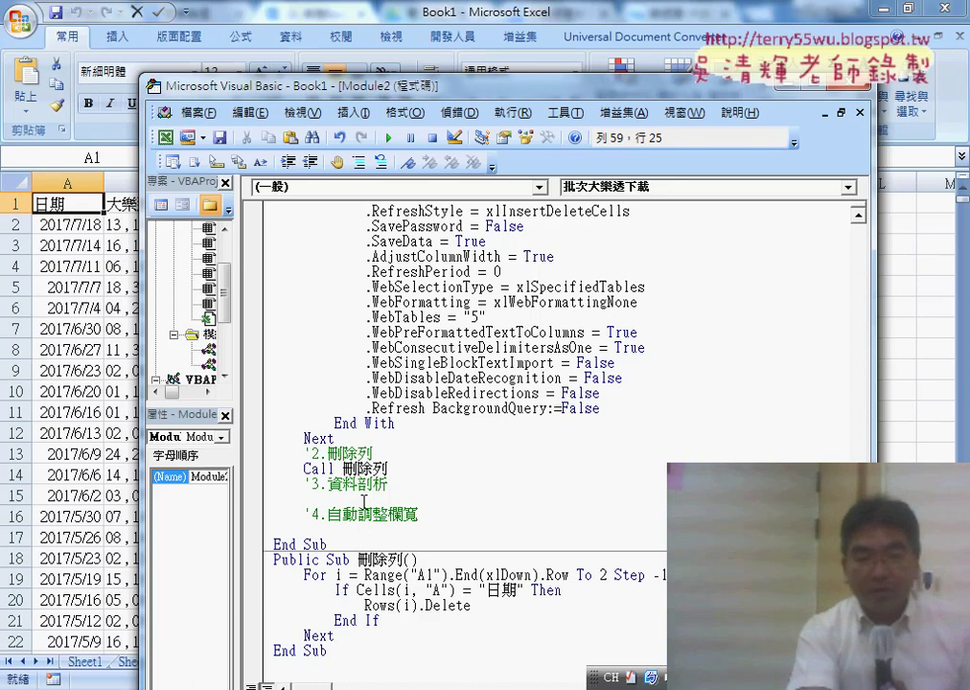
pyautogui.moveTo(391, 486); pyautogui.dragTo(330, 486)
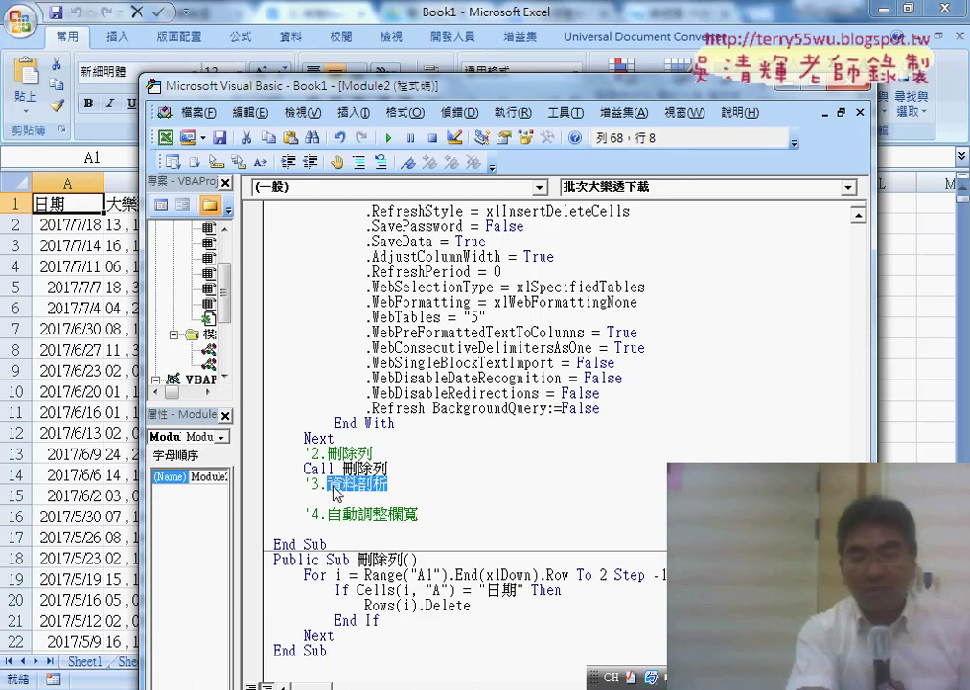
pyautogui.rightClick(334, 491)
pyautogui.click(433, 209)
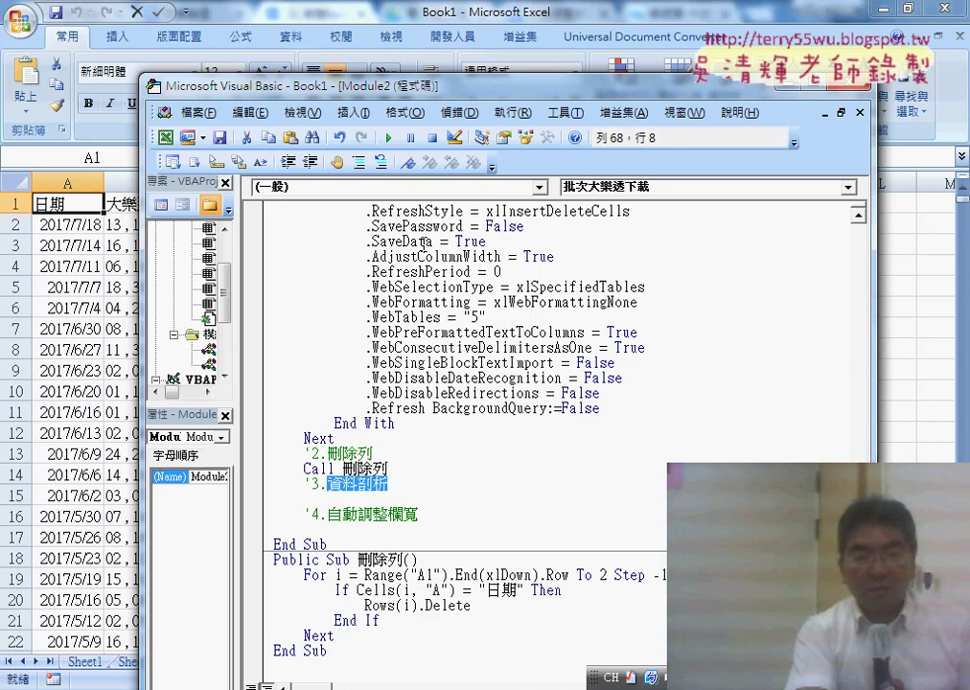
pyautogui.click(113, 294)
pyautogui.click(562, 224)
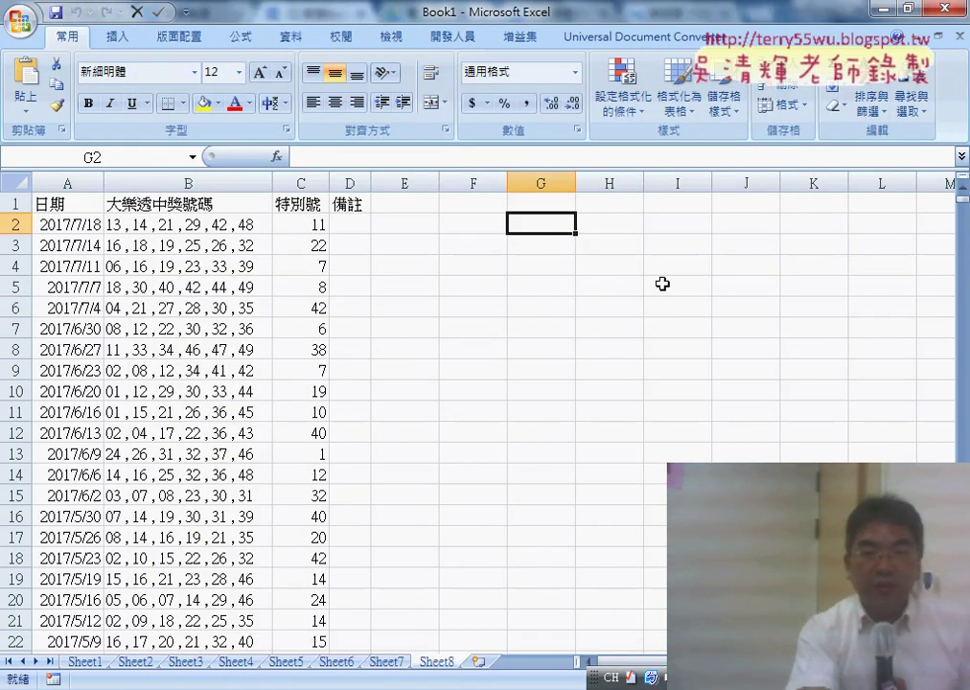
# Record a new macro named 資料剖析, stored in this workbook
pyautogui.click(464, 43)
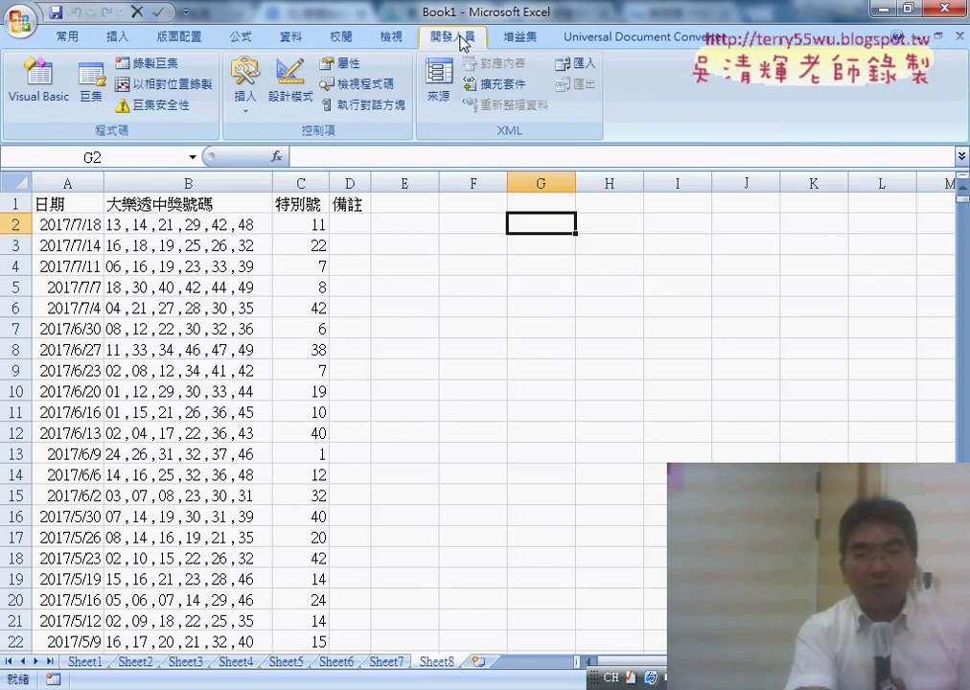
pyautogui.click(149, 64)
pyautogui.rightClick(610, 268)
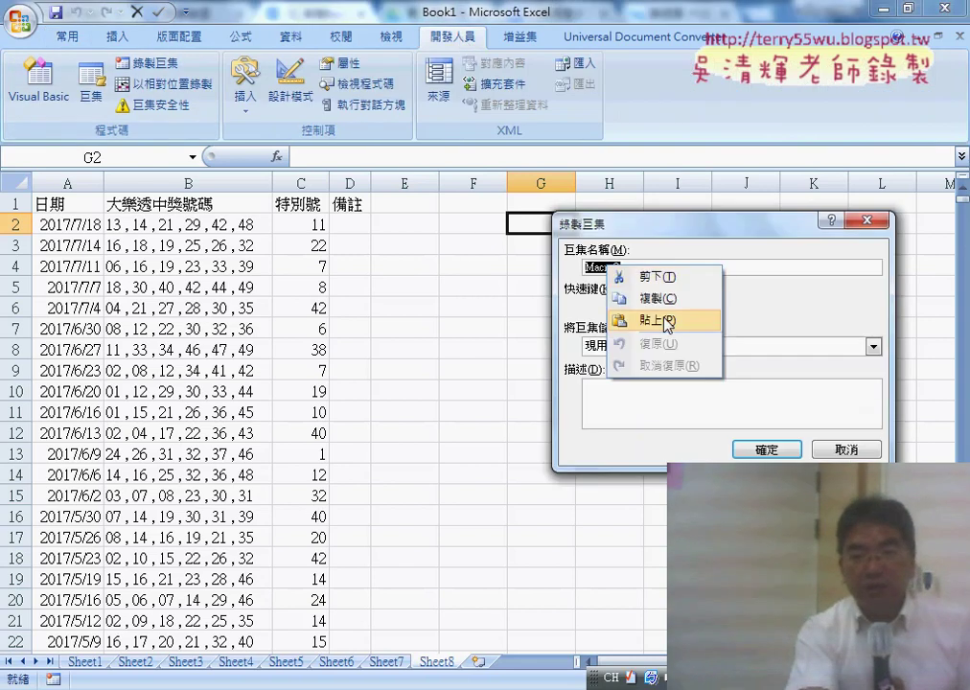
pyautogui.click(666, 320)
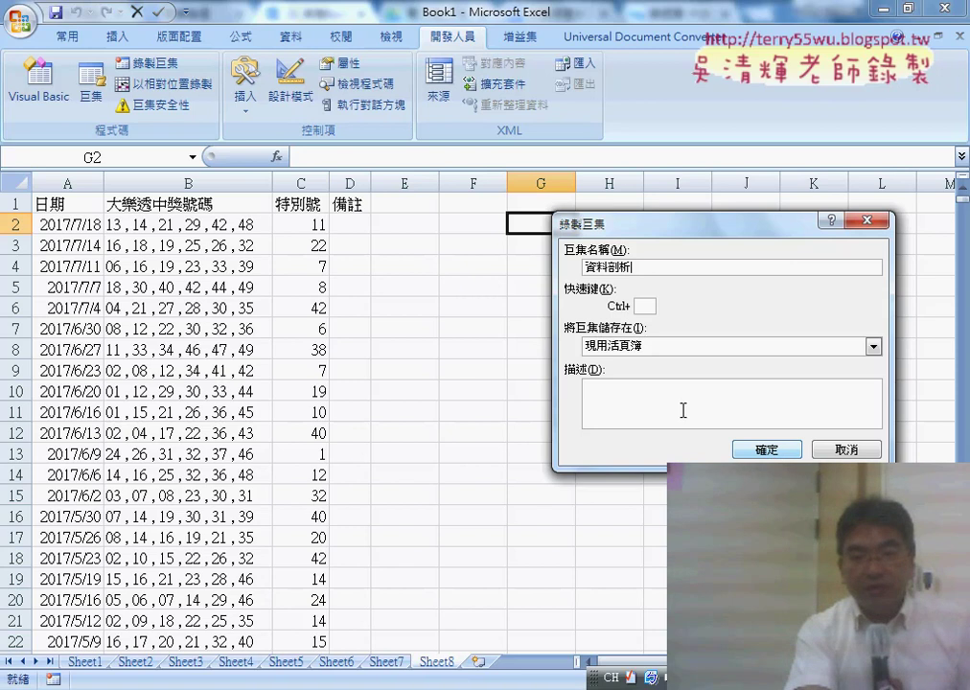
pyautogui.click(780, 456)
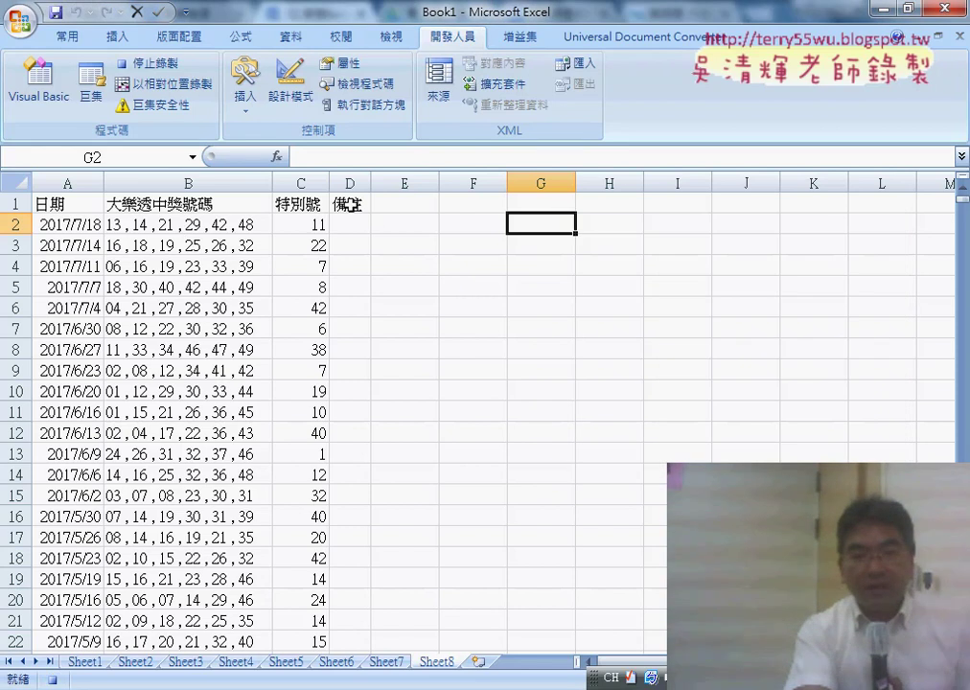
# Replace D1's 備註 with 1 and fill headings 1–6 across D1:I1
pyautogui.click(351, 204)
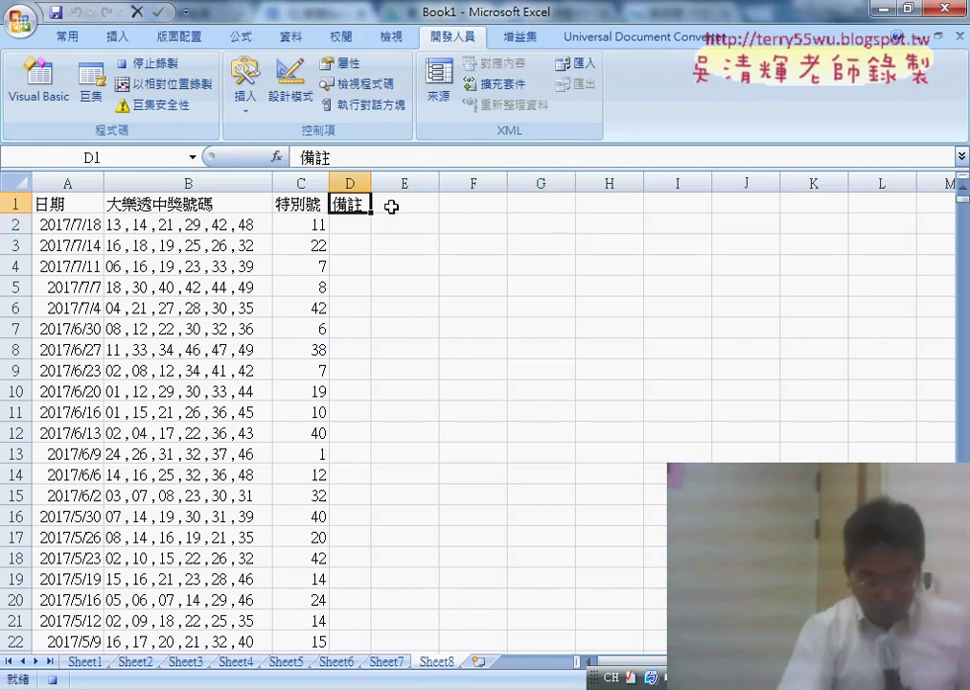
pyautogui.write('1')
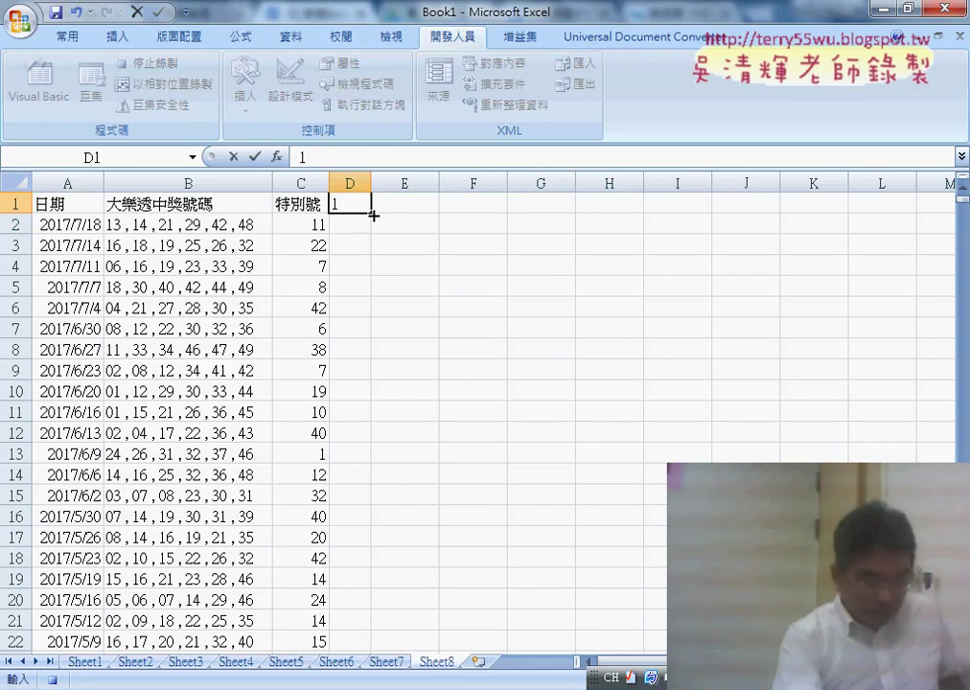
pyautogui.hotkey('ctrl', 'Return')
pyautogui.moveTo(371, 211); pyautogui.dragTo(694, 208)
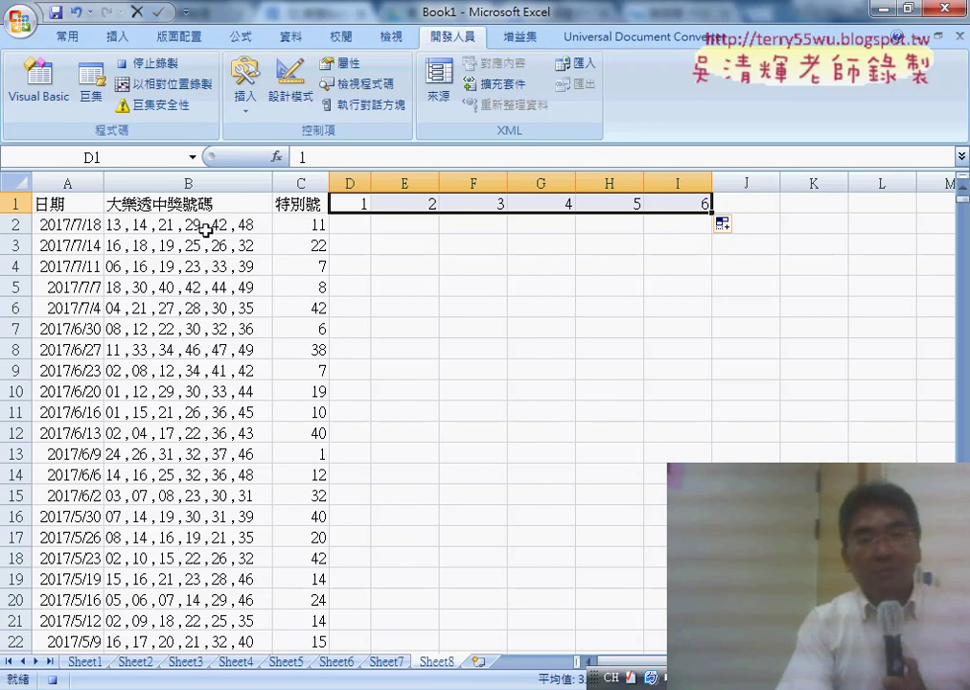
pyautogui.click(205, 230)
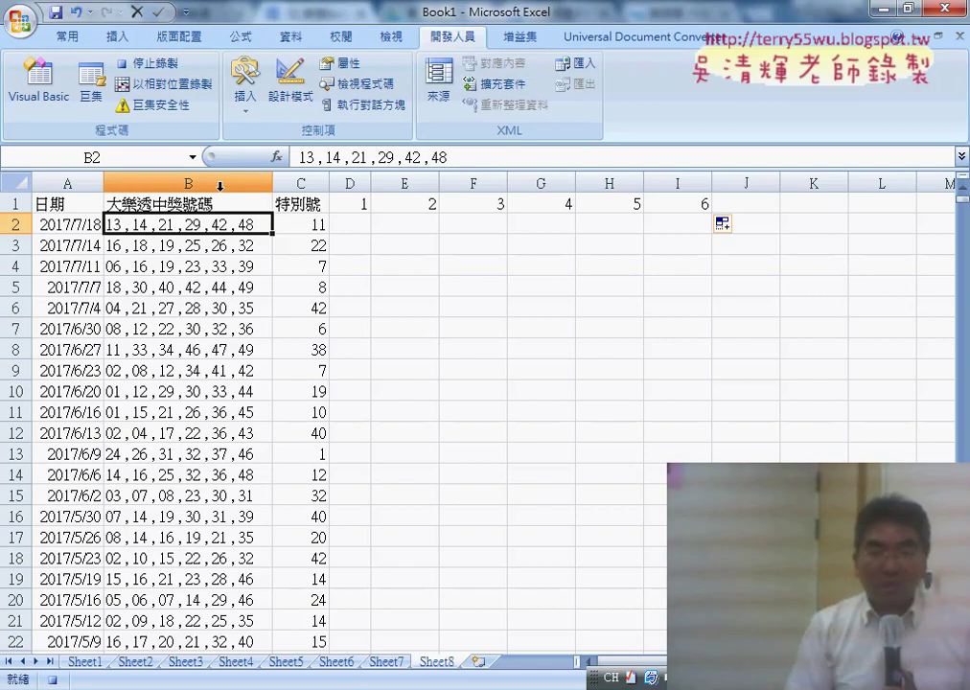
# Select the column B winning numbers from B2 down to row 1436
pyautogui.hotkey('ctrl', 'shift', 'Down')
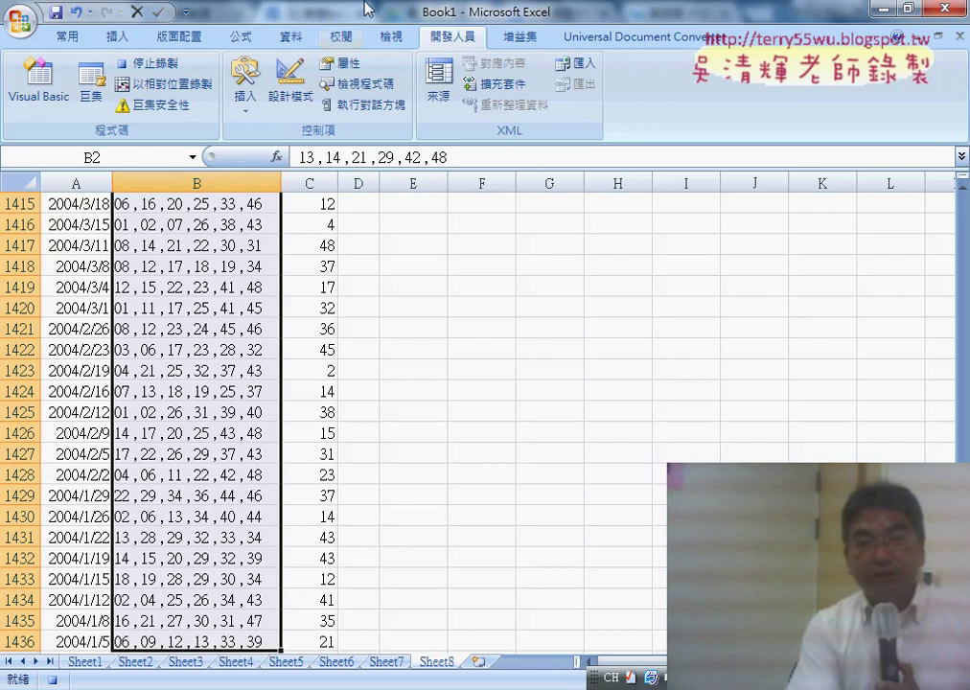
pyautogui.click(291, 37)
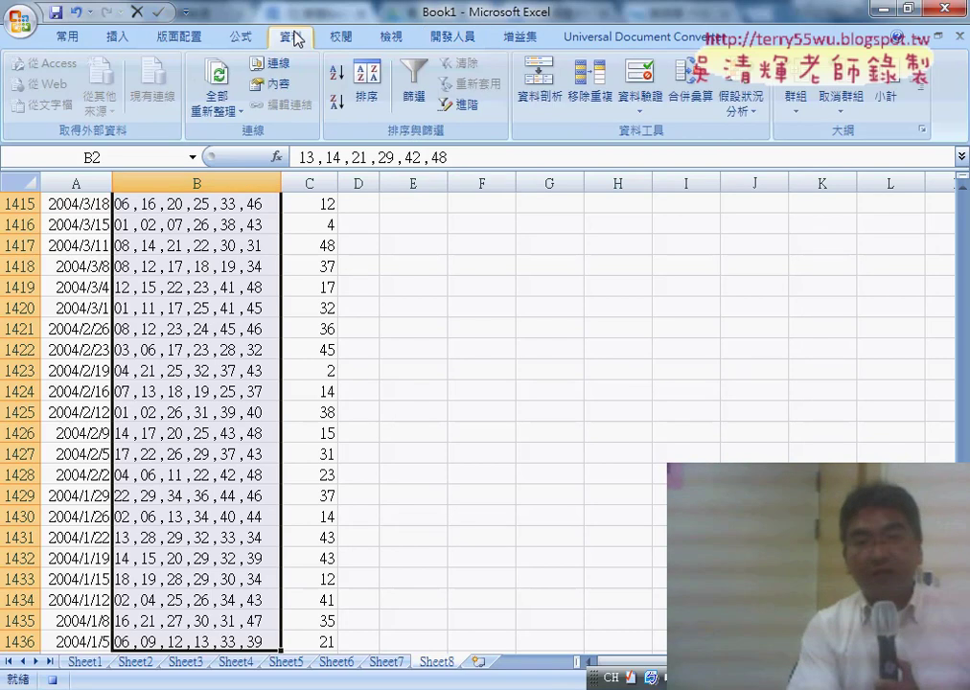
# Run Text to Columns on column B, Delimited by Comma, with destination $D$2
pyautogui.click(543, 100)
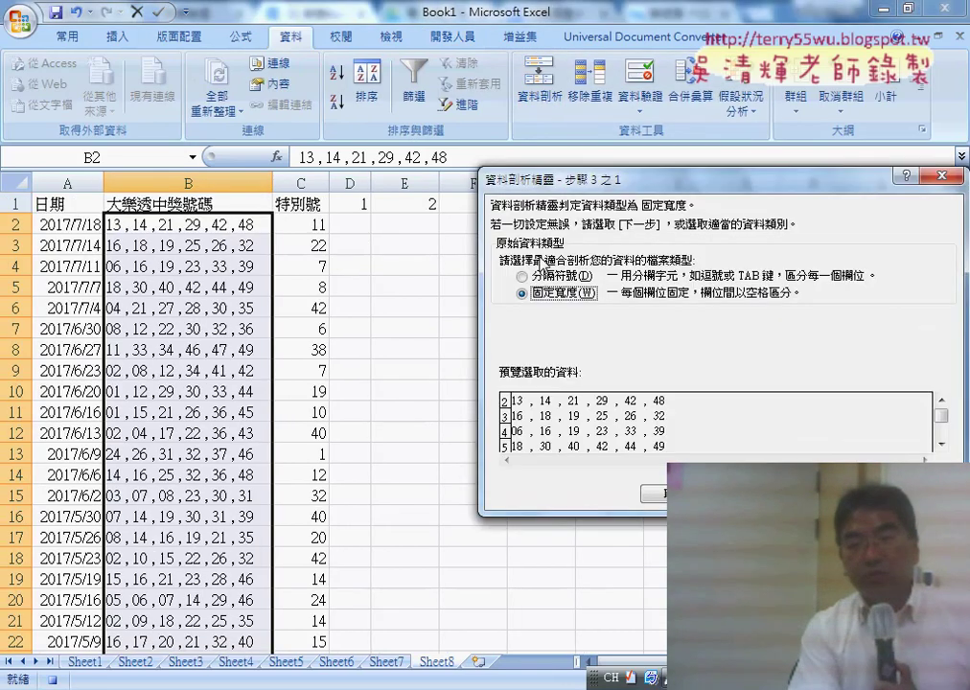
pyautogui.click(545, 277)
pyautogui.press('Return')
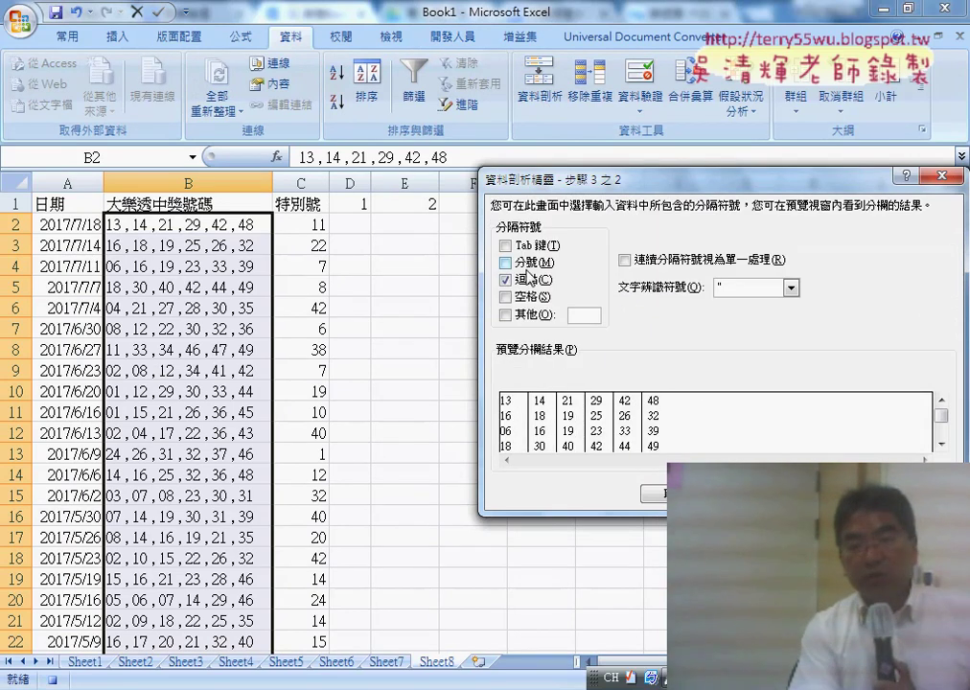
pyautogui.press('Return')
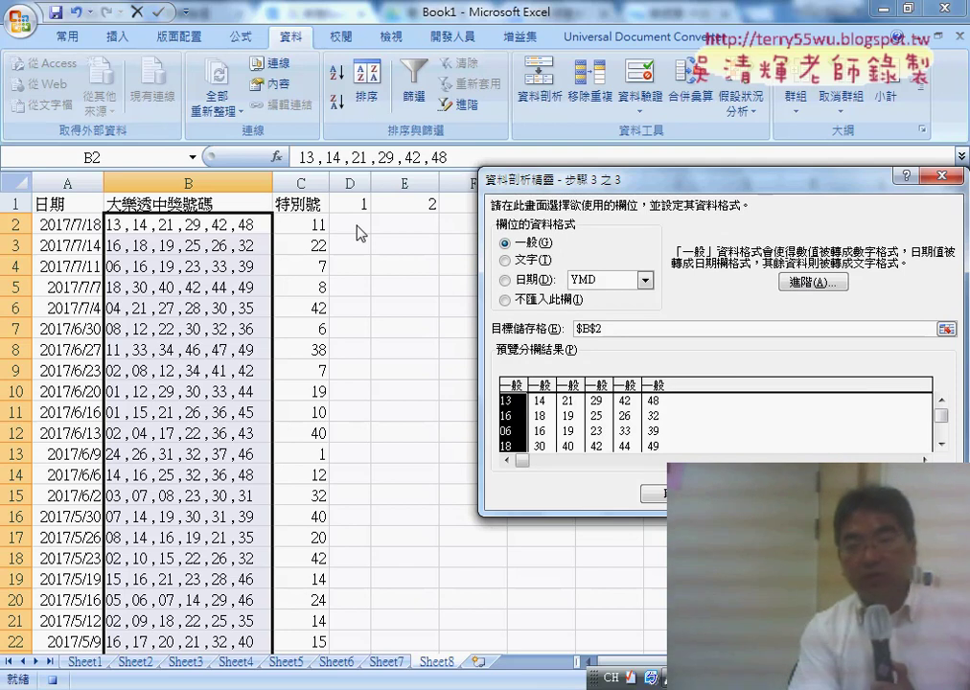
pyautogui.click(606, 329)
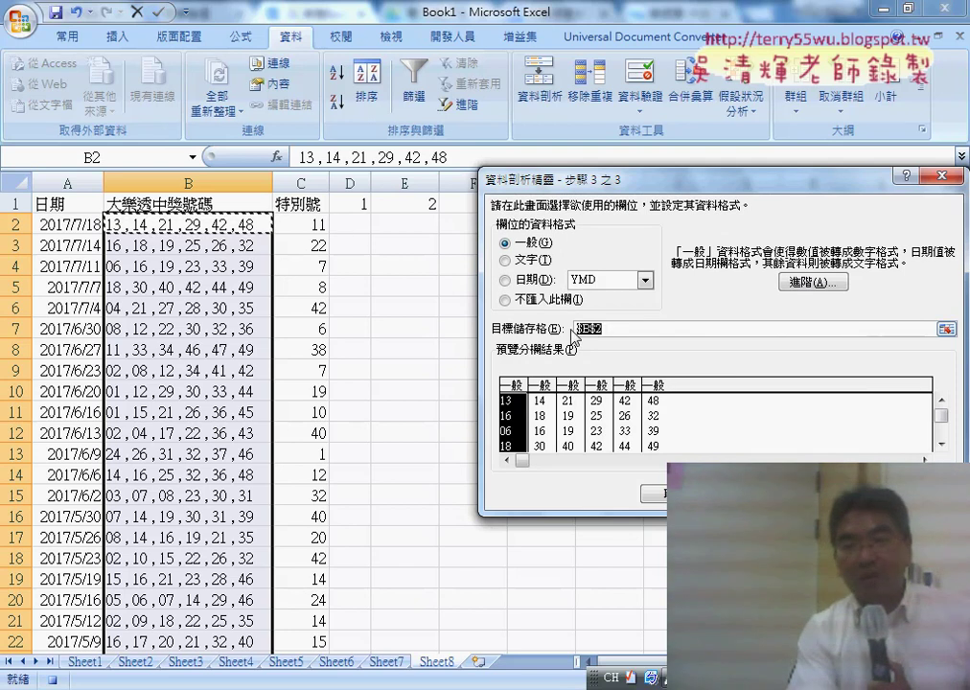
pyautogui.click(351, 222)
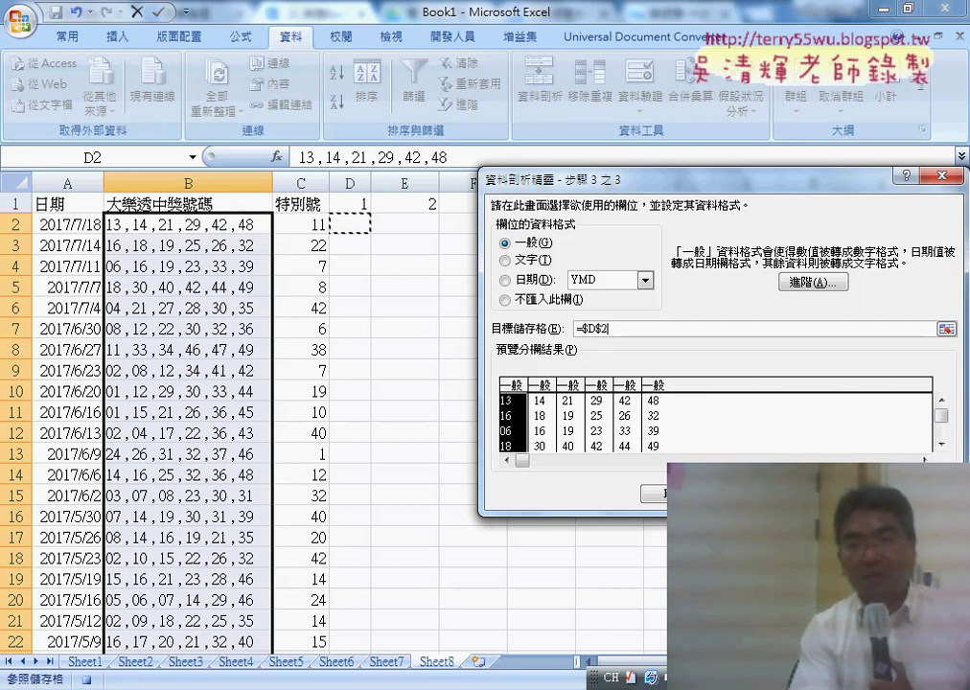
pyautogui.press('Return')
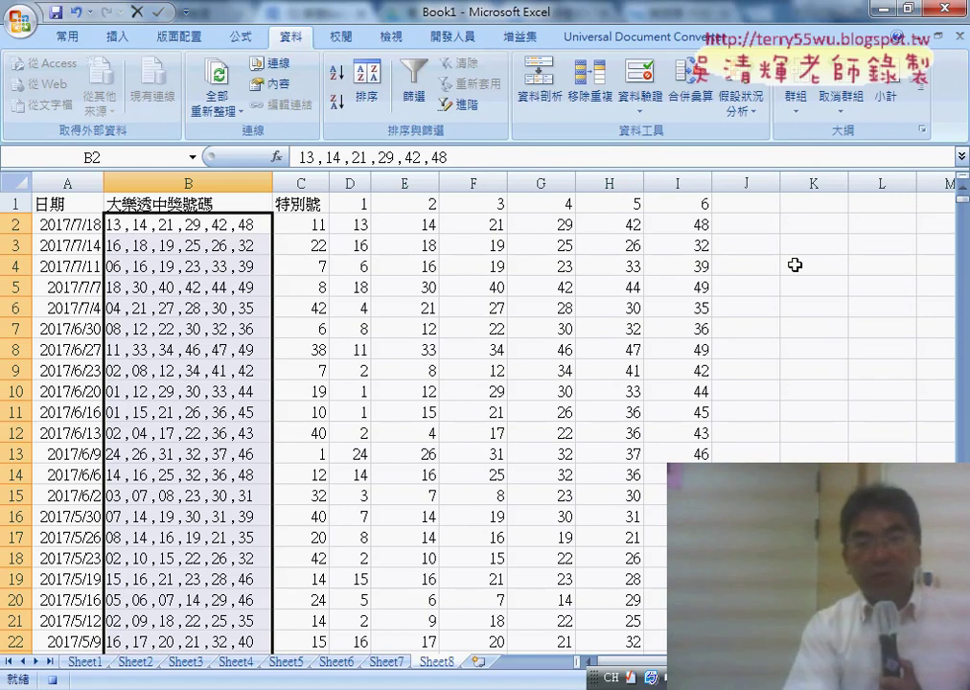
# Stop recording the 資料剖析 macro from the Developer tab
pyautogui.scroll(-3, 355, 37)
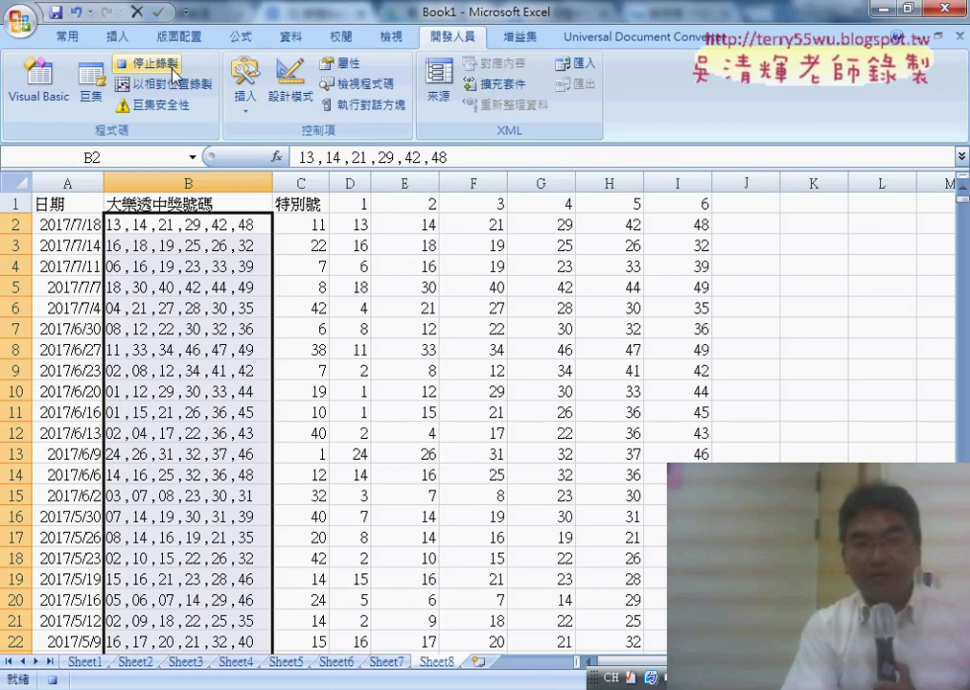
pyautogui.click(144, 70)
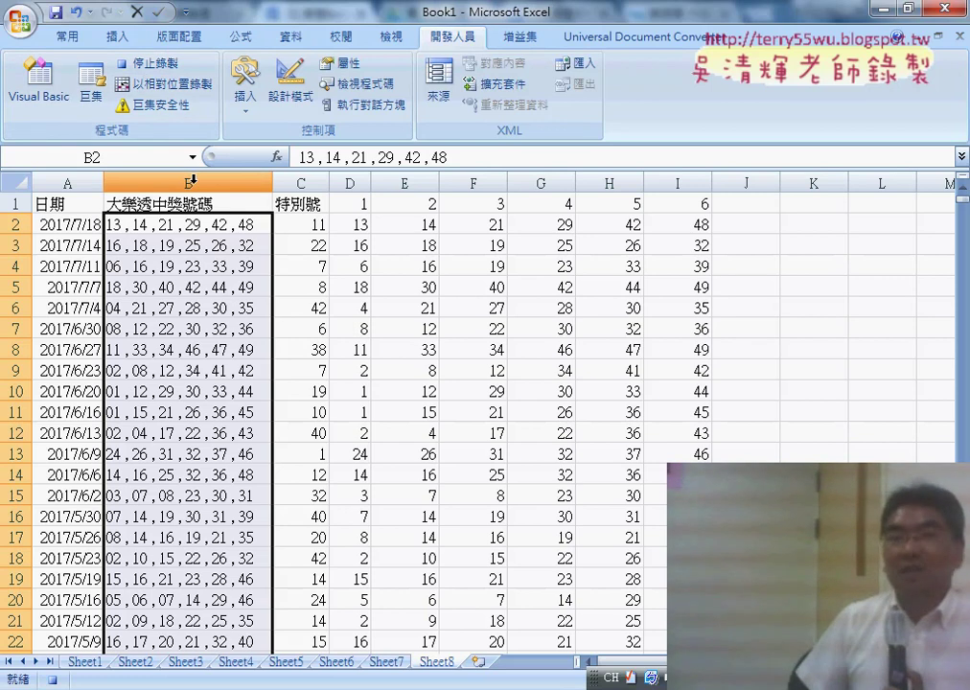
pyautogui.click(160, 67)
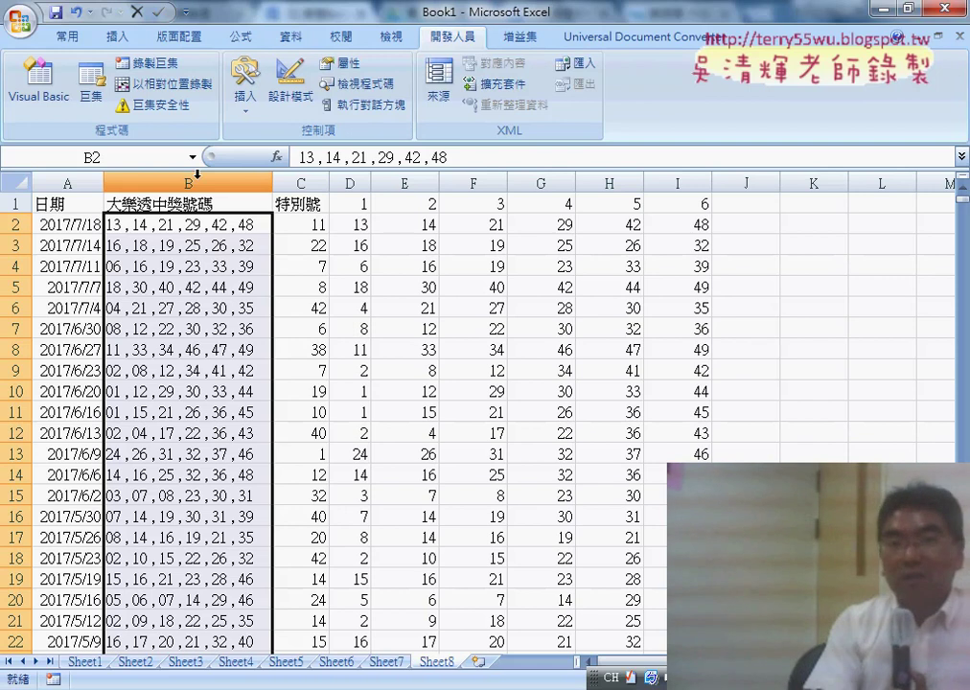
# Open the recorded 資料剖析 macro's code from the Macros list for editing
pyautogui.click(91, 85)
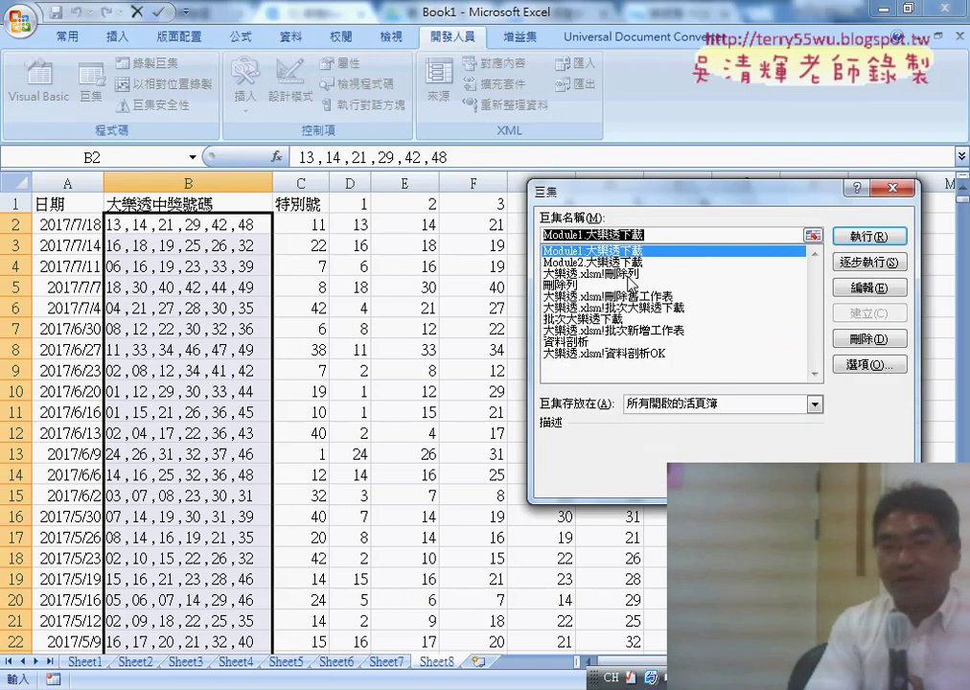
pyautogui.moveTo(624, 205); pyautogui.dragTo(426, 183)
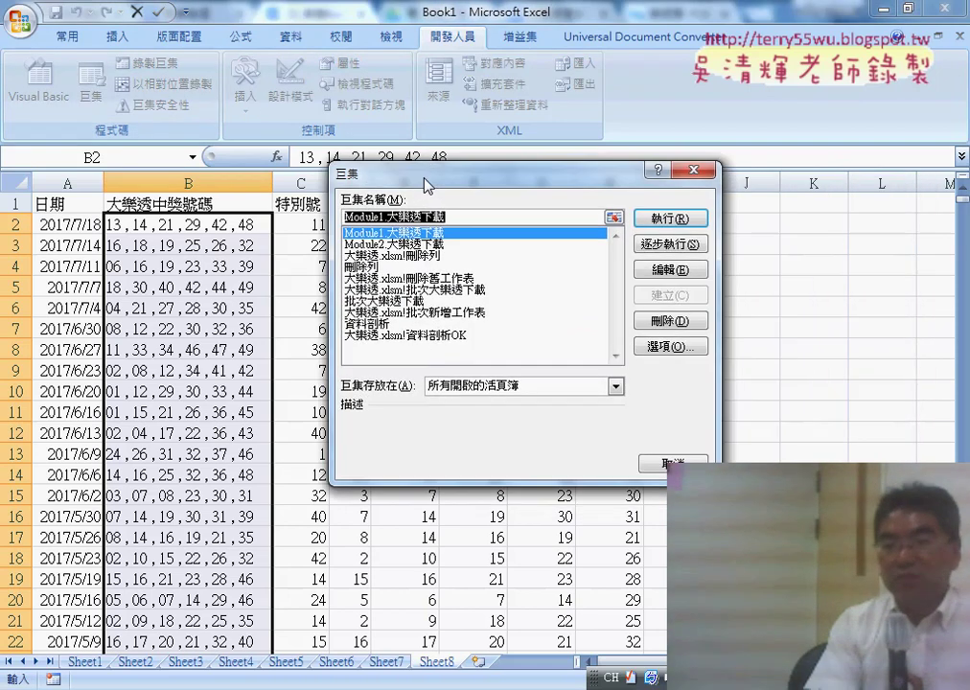
pyautogui.click(383, 324)
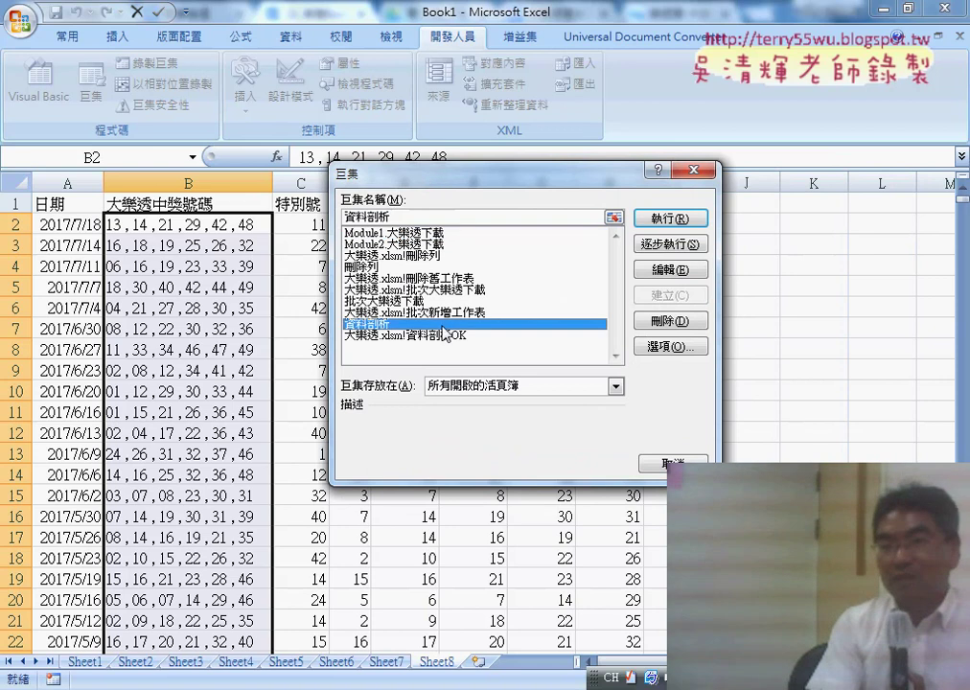
pyautogui.click(670, 269)
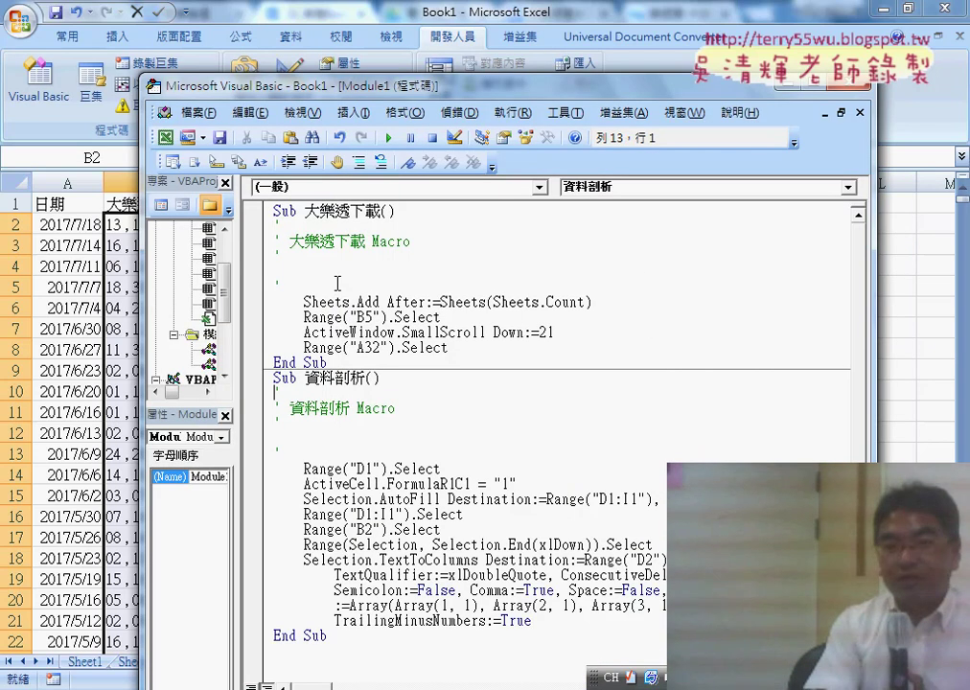
# Delete the 大樂透下載 procedure and the comment lines around Sub 資料剖析 in Module1
pyautogui.moveTo(338, 284); pyautogui.dragTo(268, 233)
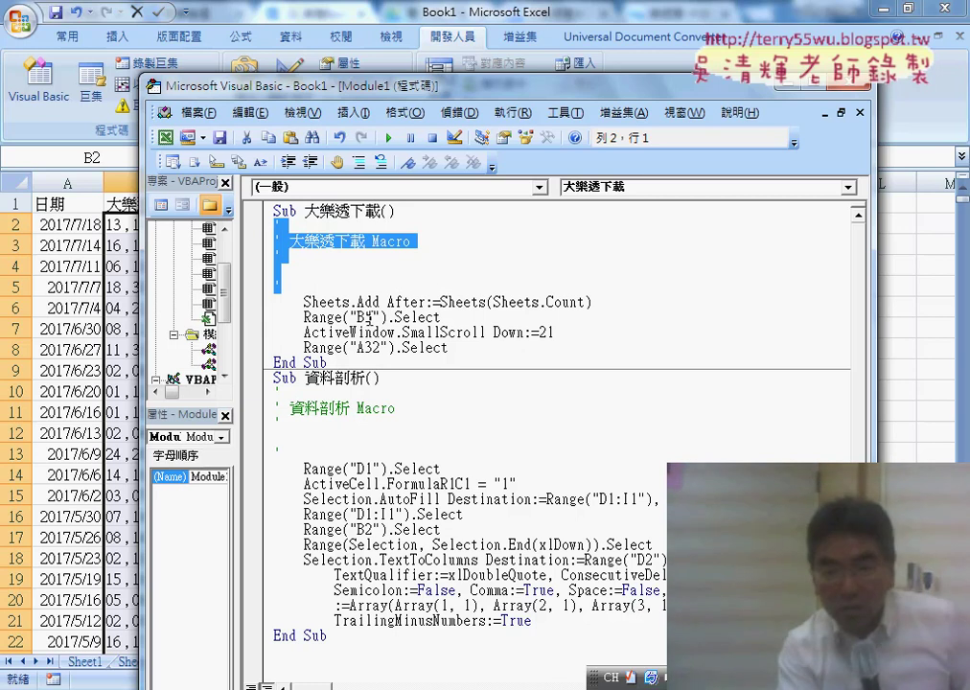
pyautogui.moveTo(238, 313); pyautogui.dragTo(327, 326)
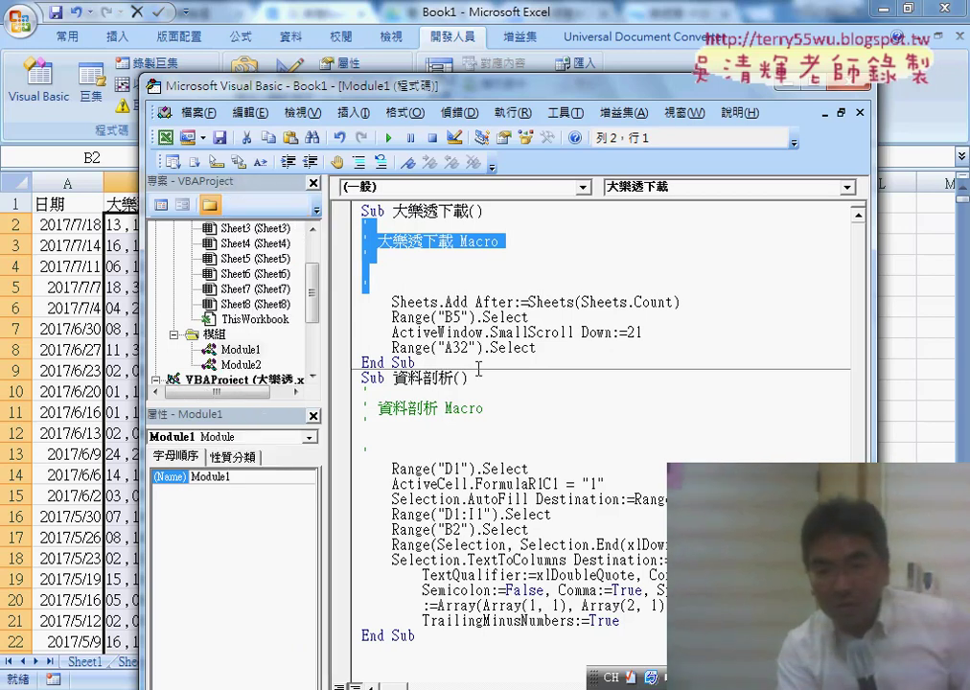
pyautogui.moveTo(419, 363); pyautogui.dragTo(350, 209)
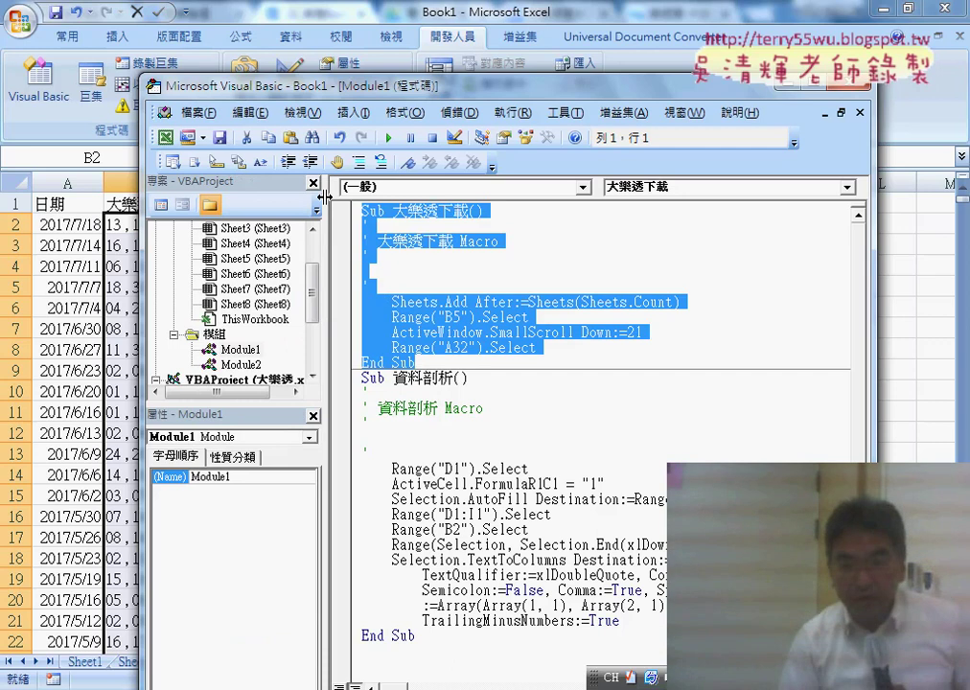
pyautogui.press('Delete')
pyautogui.press('Delete')
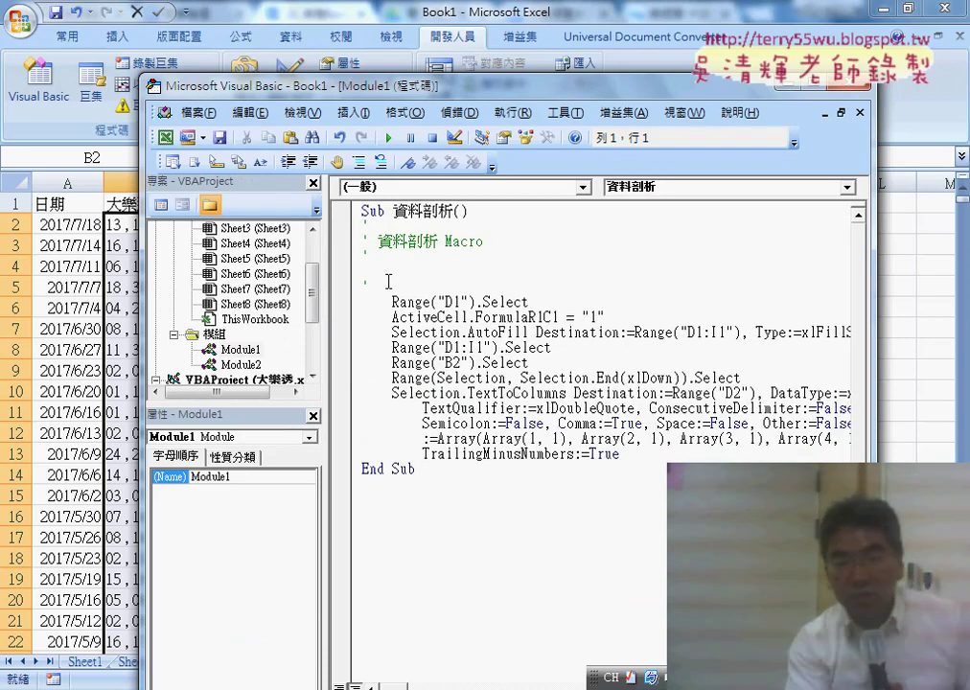
pyautogui.moveTo(388, 281); pyautogui.dragTo(357, 220)
pyautogui.press('Delete')
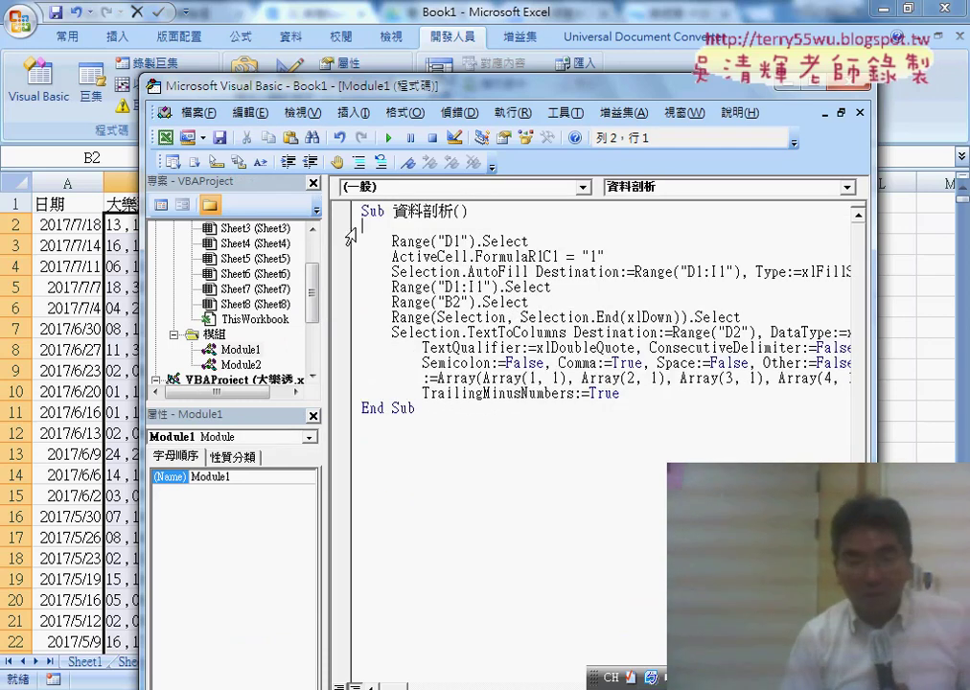
# Add a Columns("B").Delete statement just before End Sub in 資料剖析
pyautogui.press('Tab')
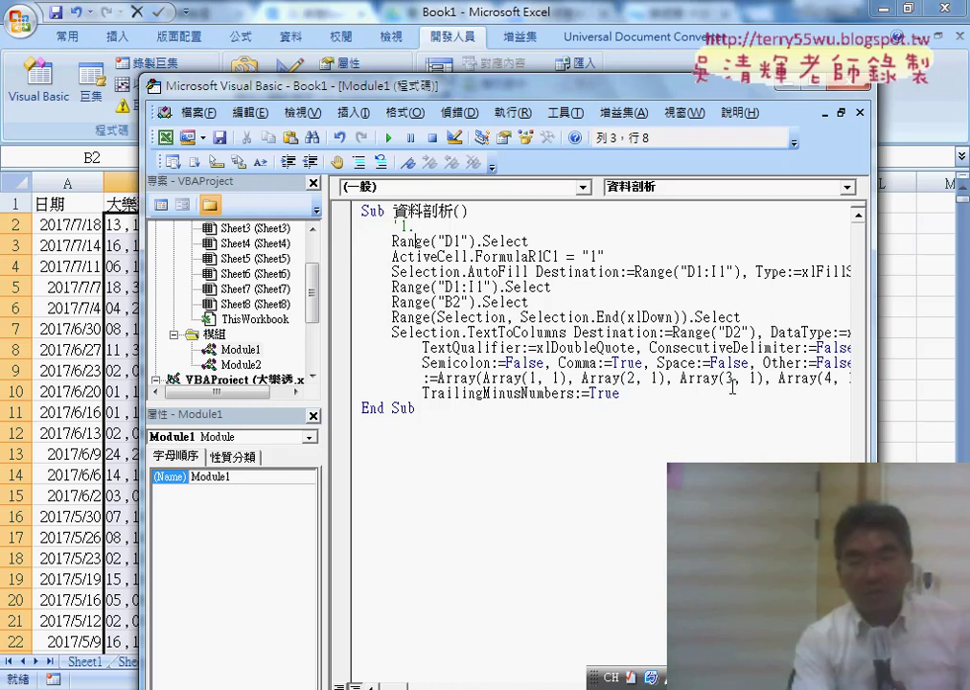
pyautogui.moveTo(325, 284); pyautogui.dragTo(277, 285)
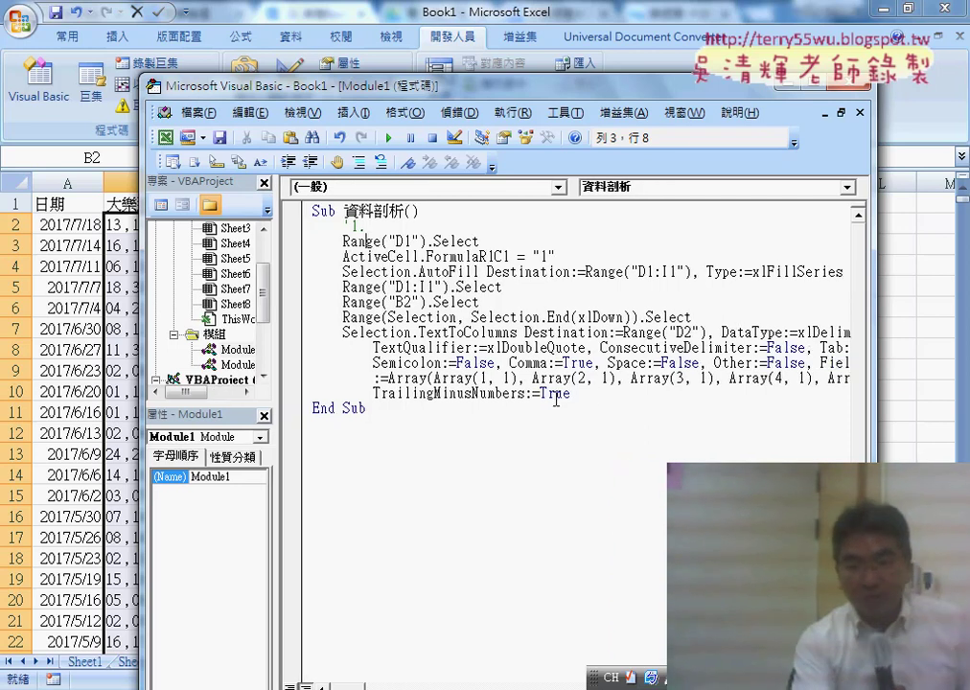
pyautogui.click(592, 397)
pyautogui.press('Return')
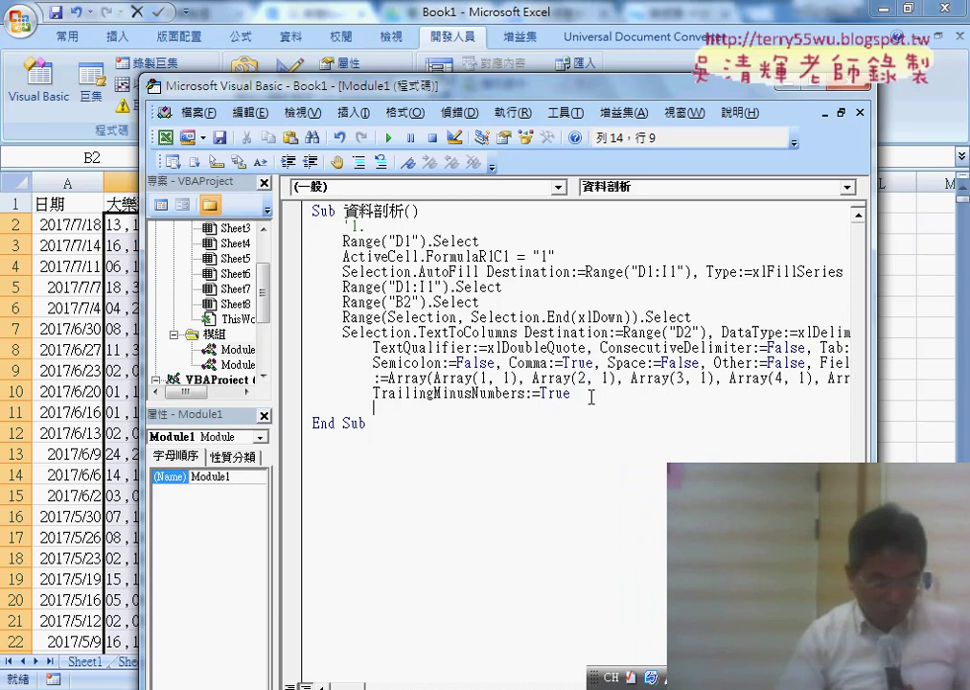
pyautogui.press('BackSpace')
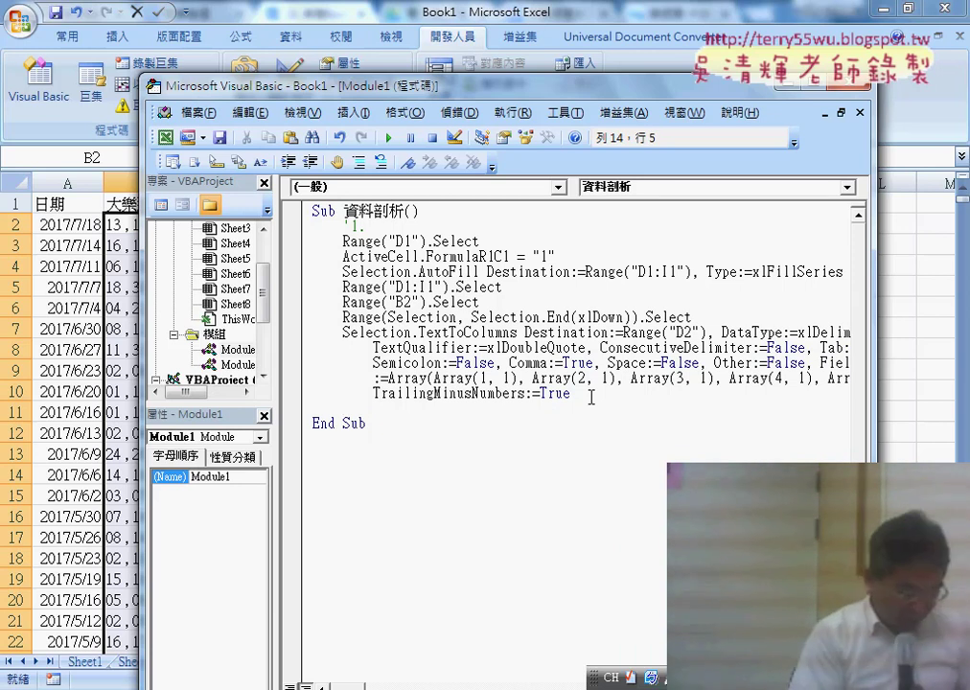
pyautogui.write('col')
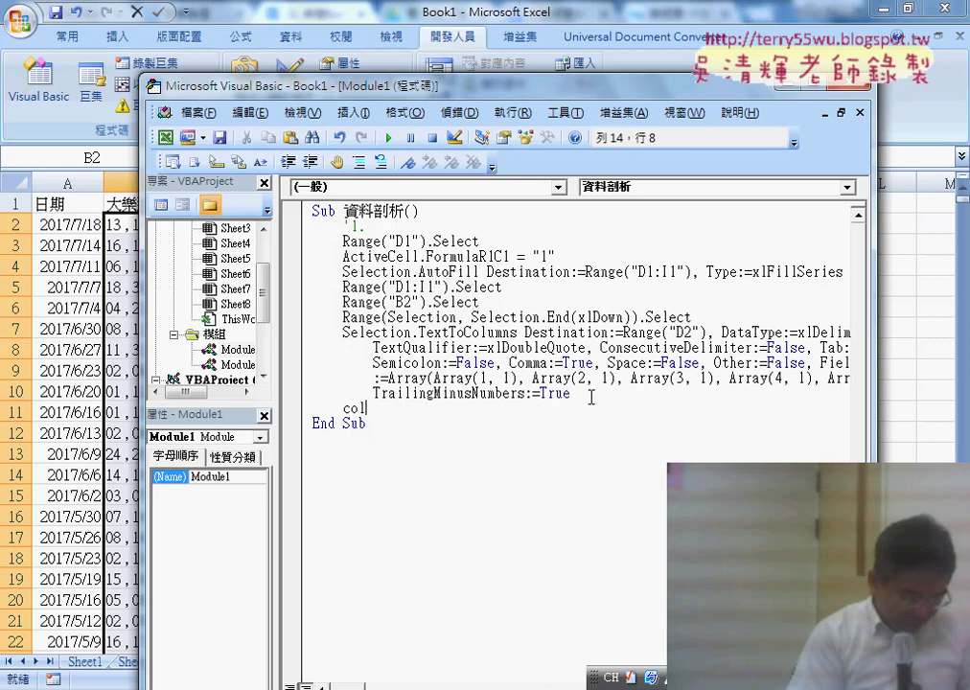
pyautogui.write('umn')
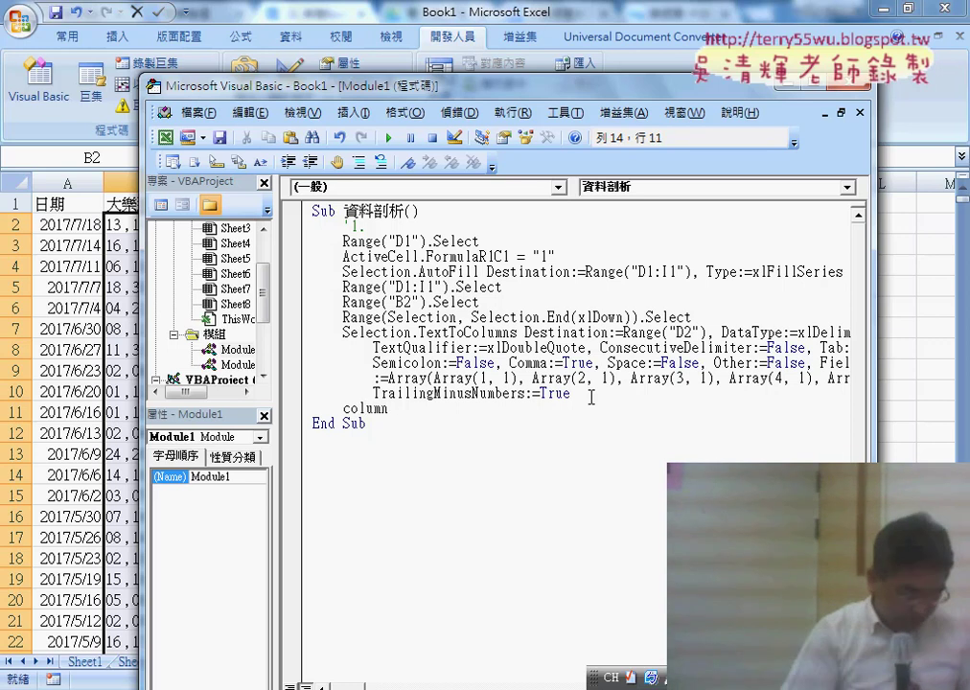
pyautogui.write('s(')
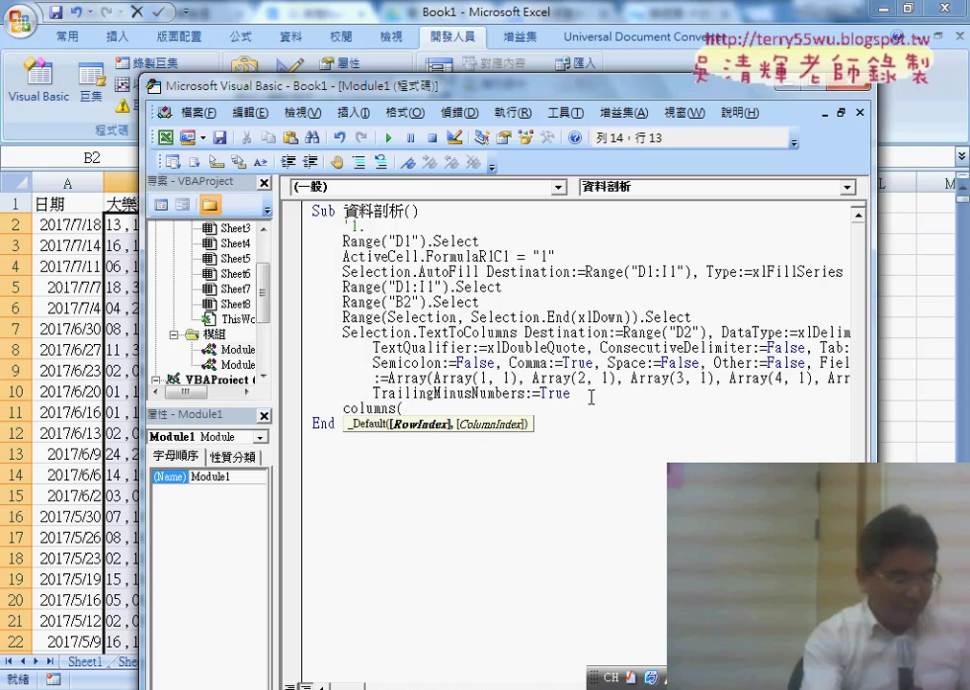
pyautogui.moveTo(346, 86); pyautogui.dragTo(481, 23)
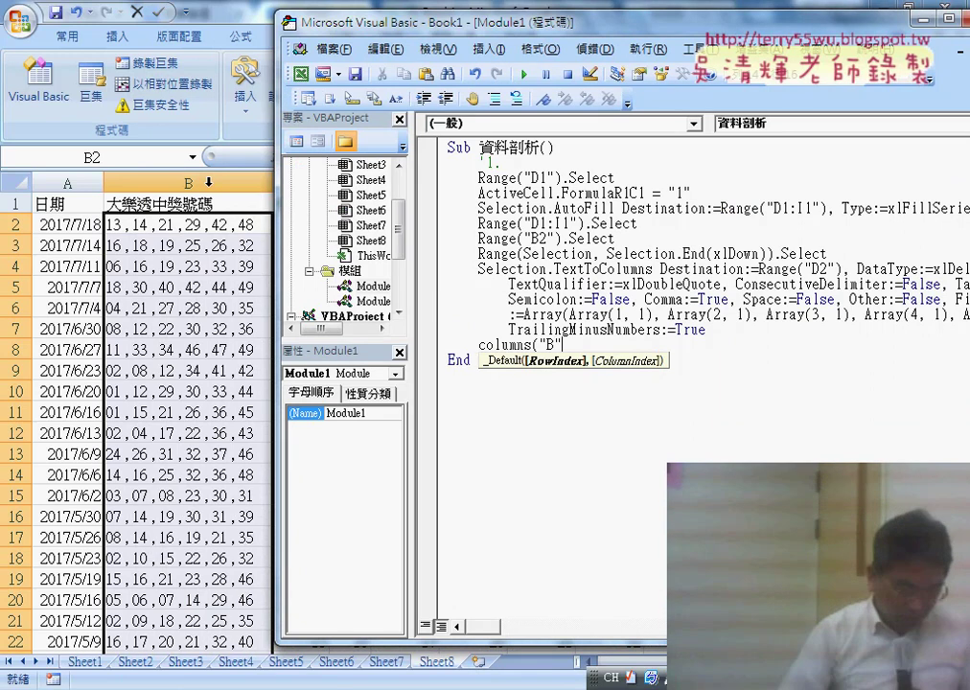
pyautogui.write(').')
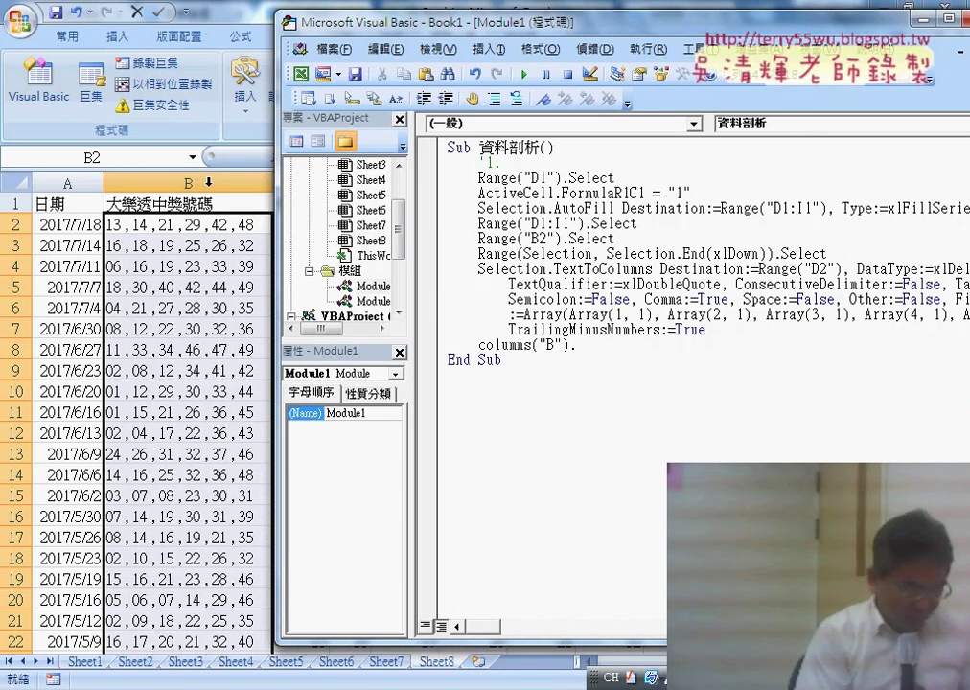
pyautogui.write('del')
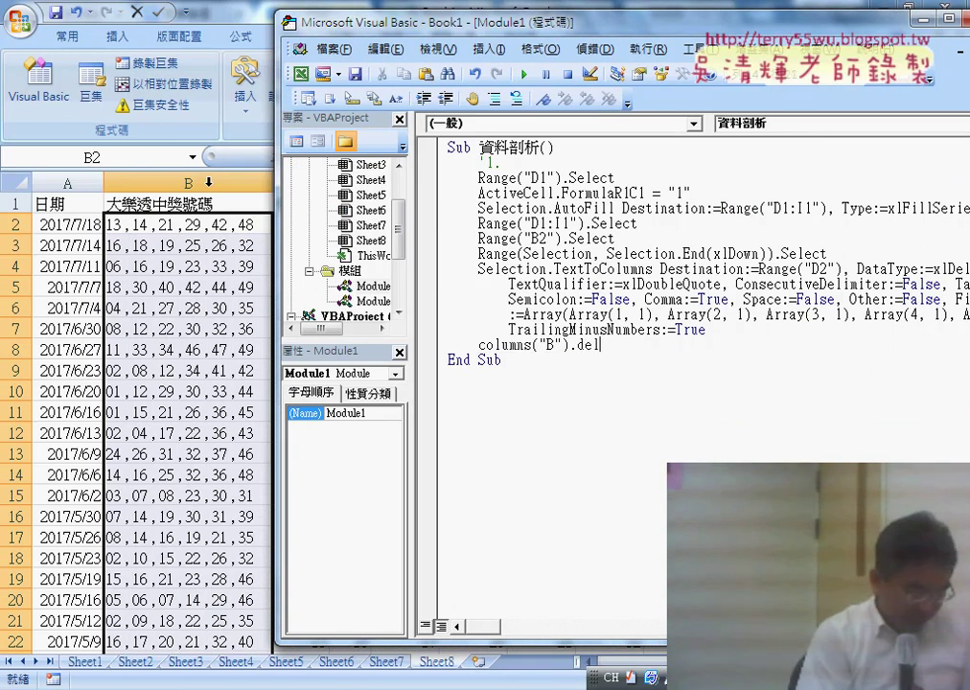
pyautogui.write('ete')
pyautogui.press('Down')
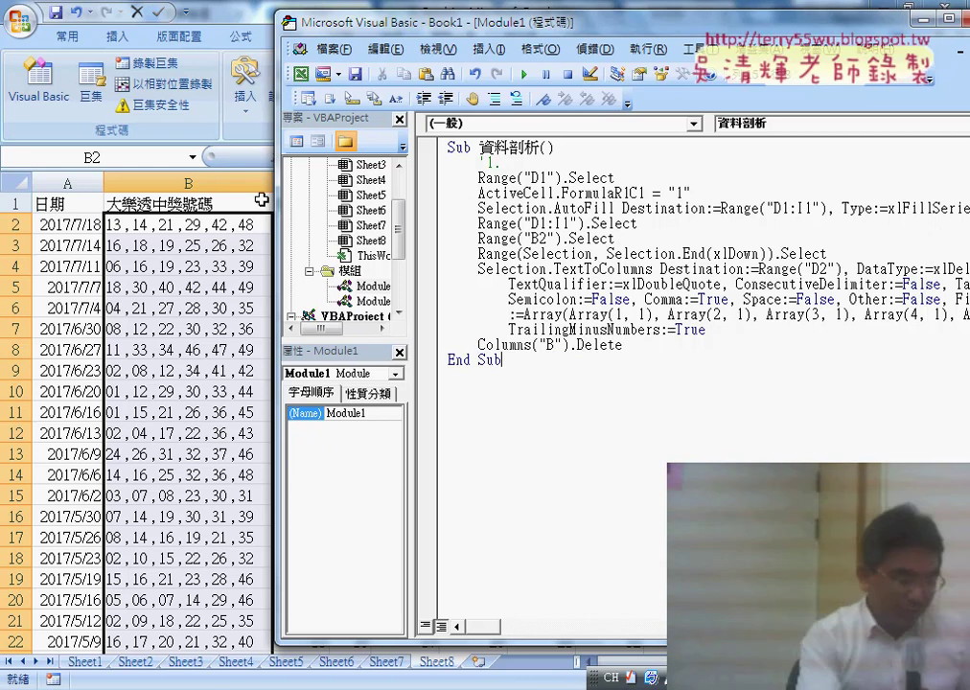
# Try changing the "B" argument to 2, then undo back to "B"
pyautogui.moveTo(542, 345); pyautogui.dragTo(561, 345)
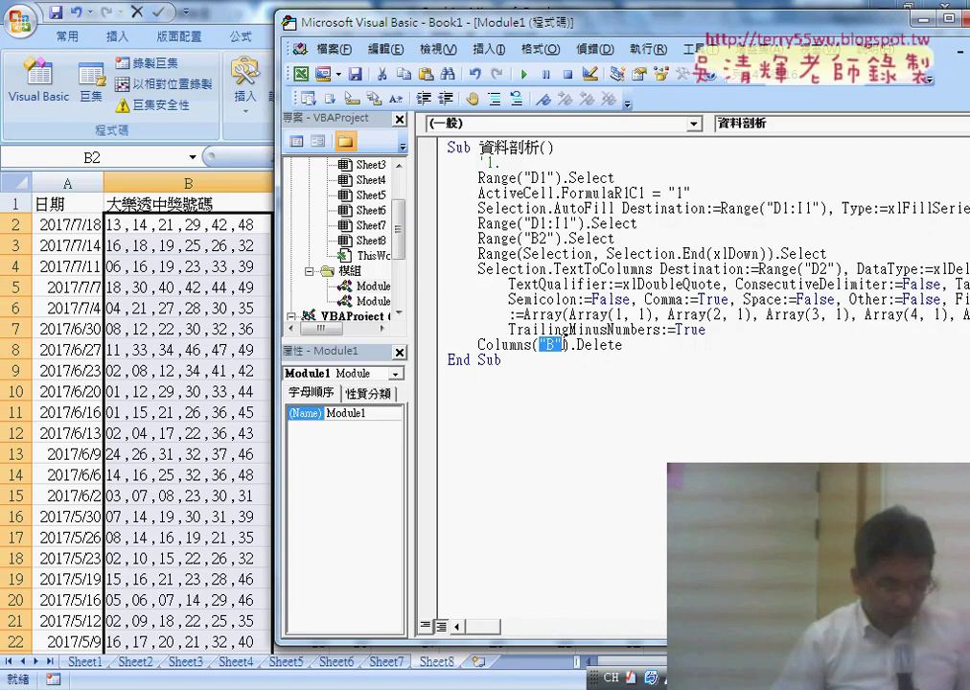
pyautogui.write('2')
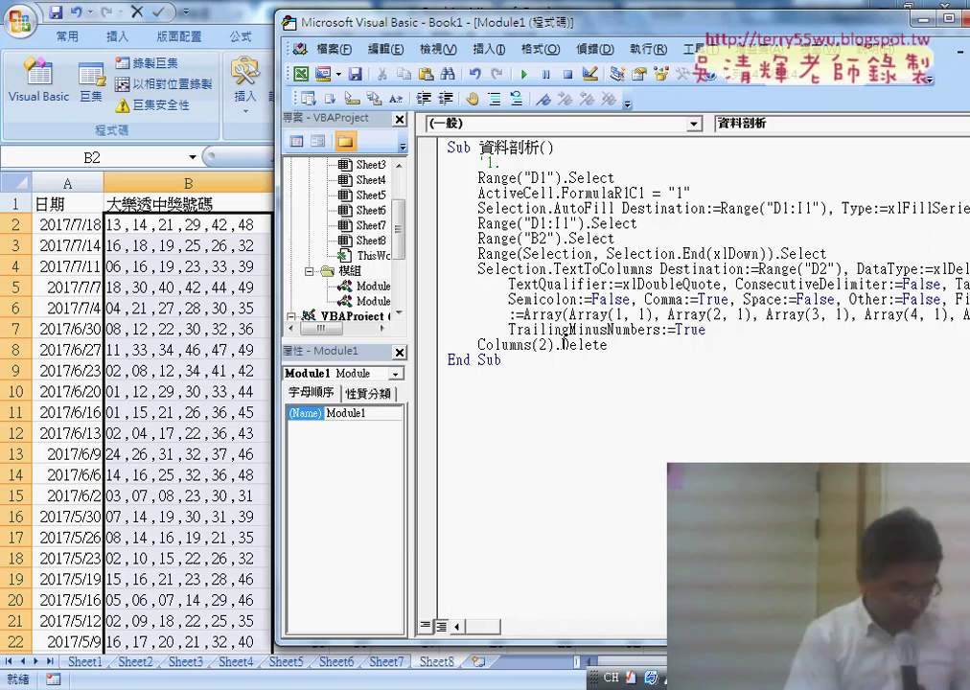
pyautogui.hotkey('ctrl', 'z')
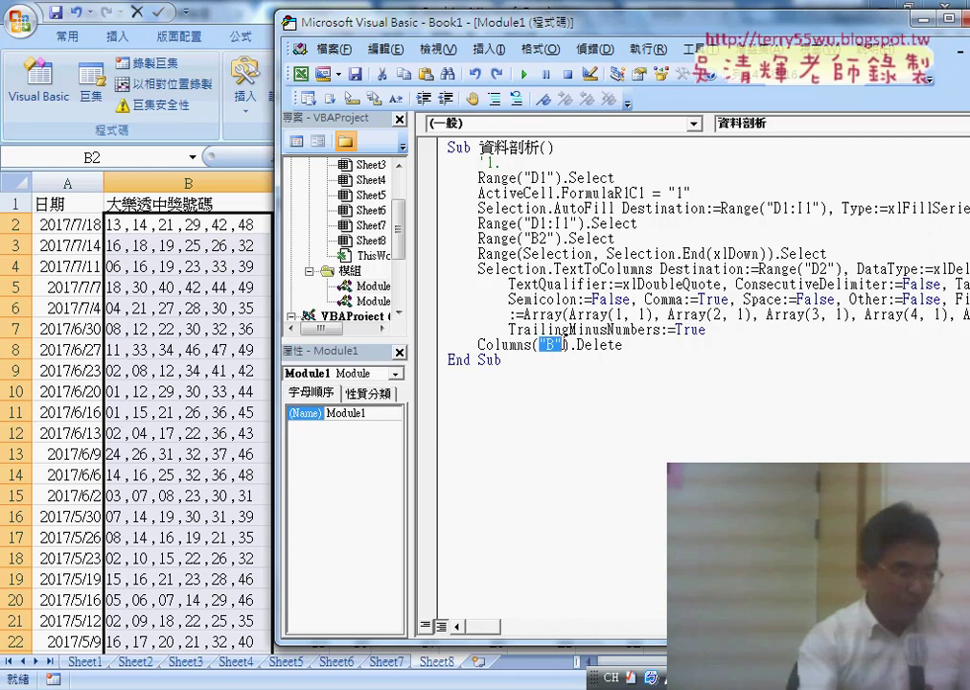
pyautogui.click(588, 270)
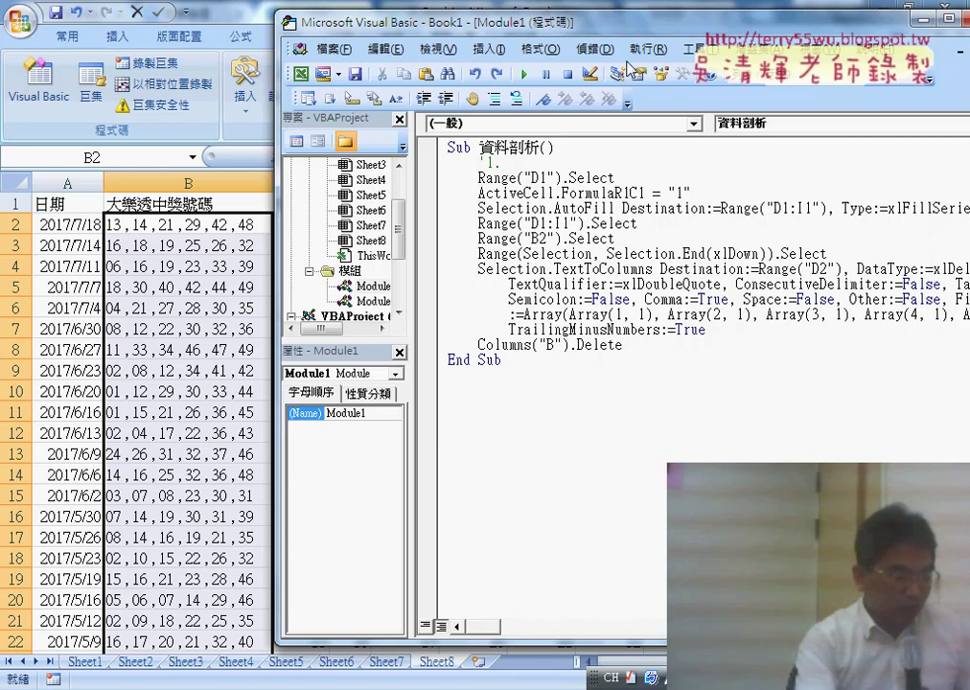
# Delete the old split number columns D through I from the worksheet
pyautogui.moveTo(606, 29)
pyautogui.mouseDown()
pyautogui.moveTo(767, 37)
pyautogui.moveTo(732, 36)
pyautogui.mouseUp()
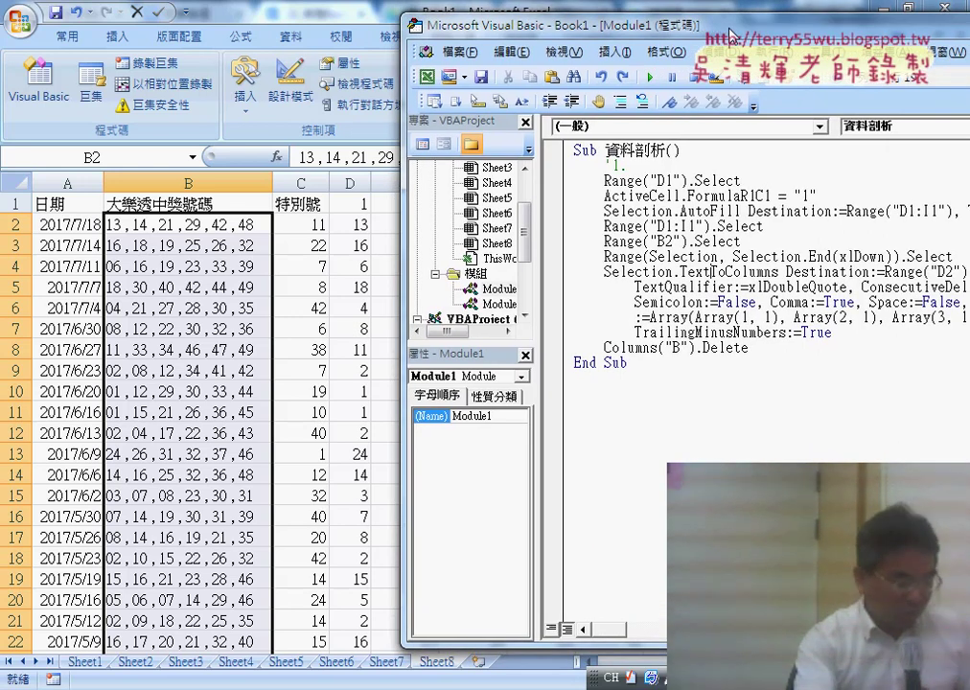
pyautogui.moveTo(350, 183); pyautogui.dragTo(705, 184)
pyautogui.rightClick(666, 275)
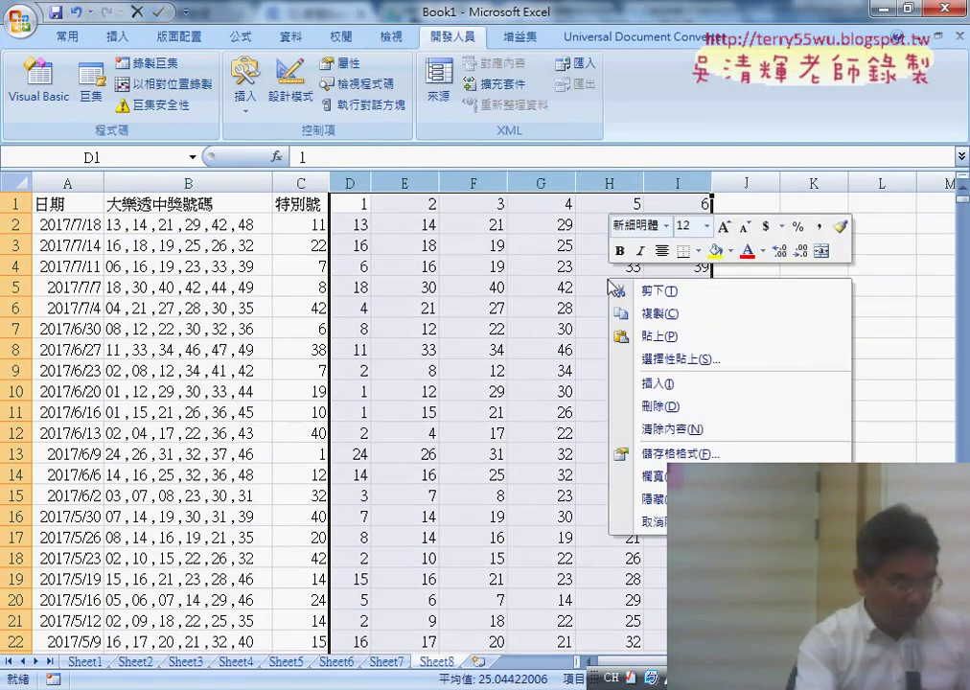
pyautogui.click(653, 400)
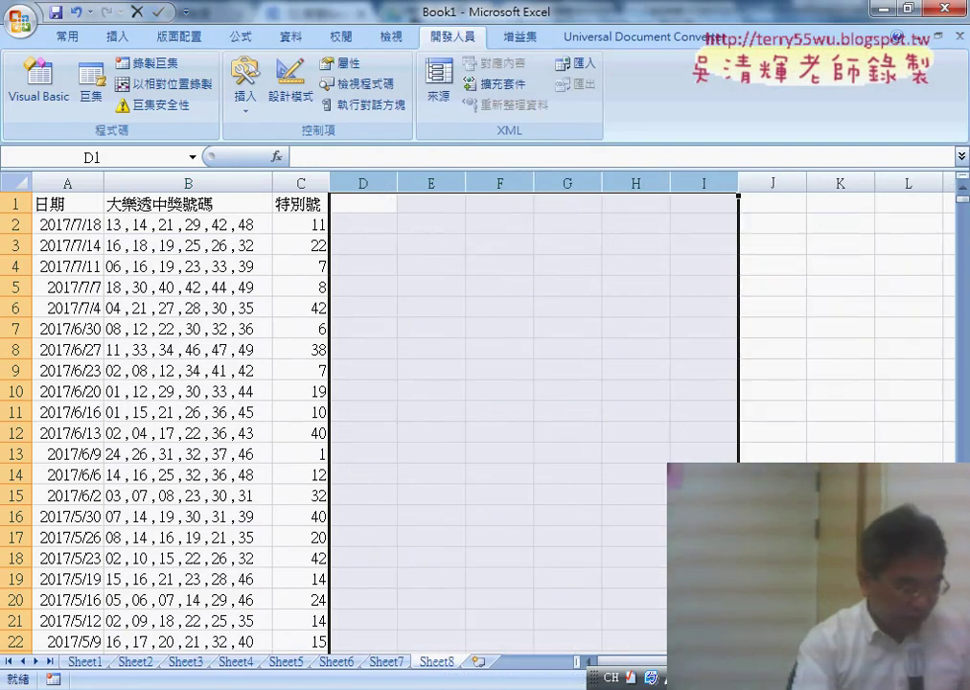
# Rerun the edited 資料剖析 macro from the VBA editor
pyautogui.moveTo(567, 669)
pyautogui.click(661, 575)
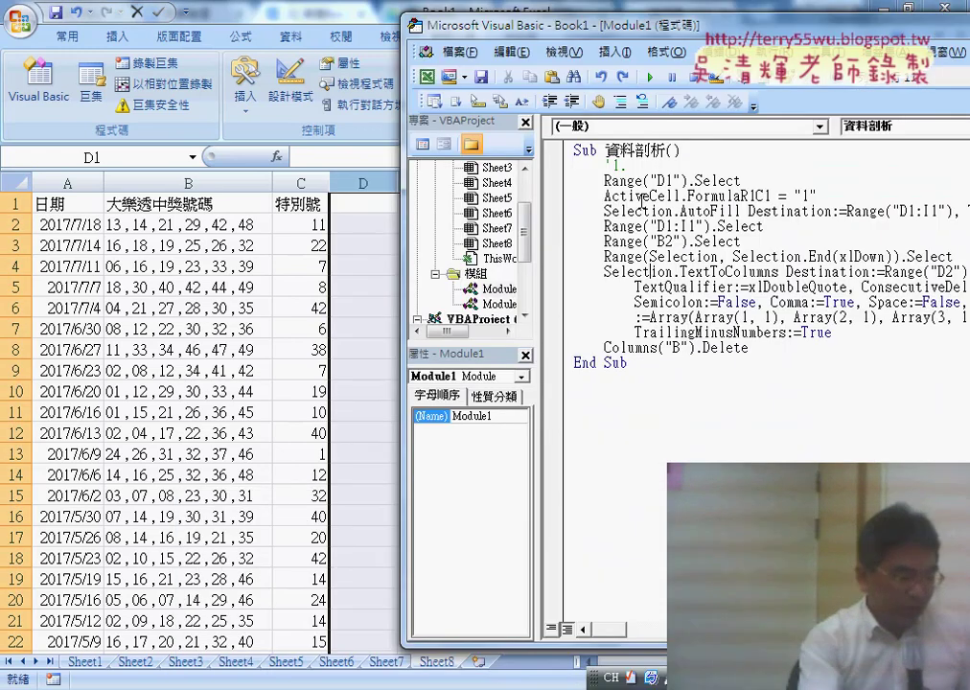
pyautogui.click(649, 81)
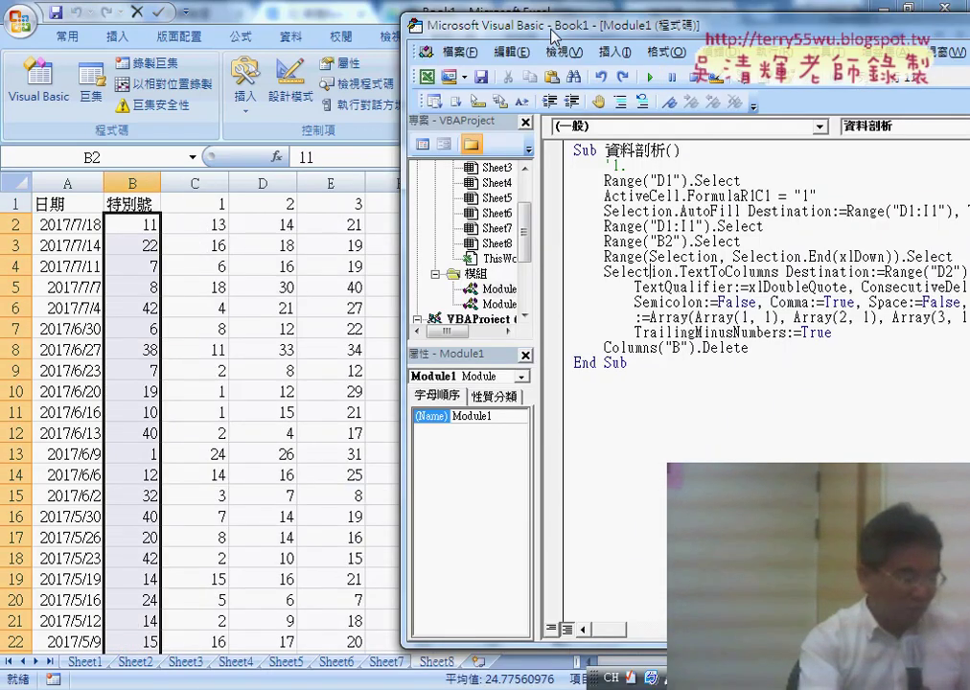
# Enlarge the project tree and open Module2's code
pyautogui.moveTo(440, 26)
pyautogui.mouseDown()
pyautogui.moveTo(607, 43)
pyautogui.moveTo(306, 15)
pyautogui.mouseUp()
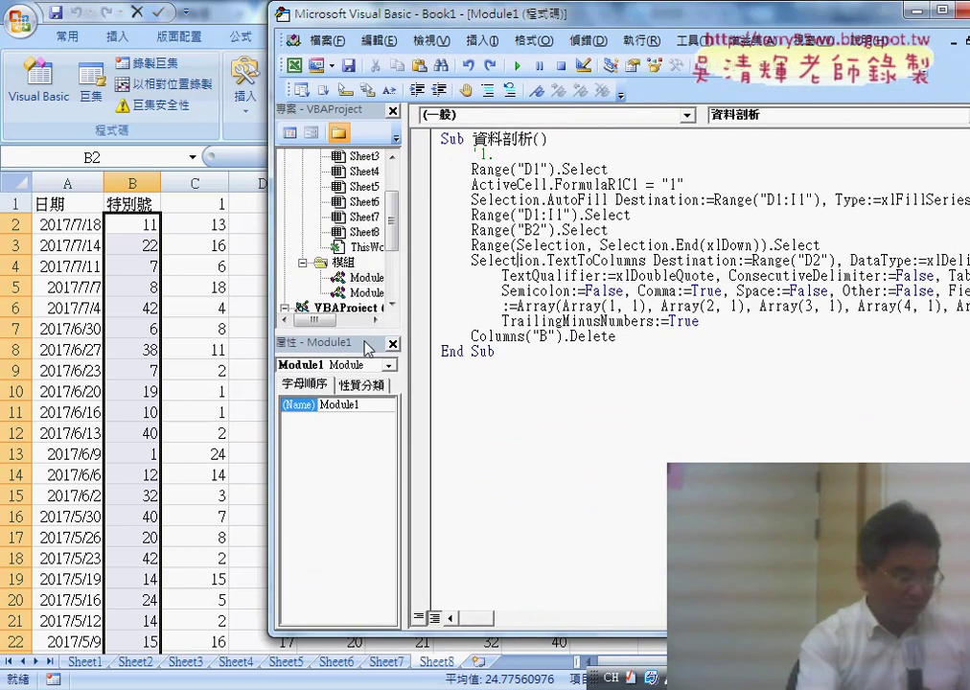
pyautogui.moveTo(366, 333); pyautogui.dragTo(366, 412)
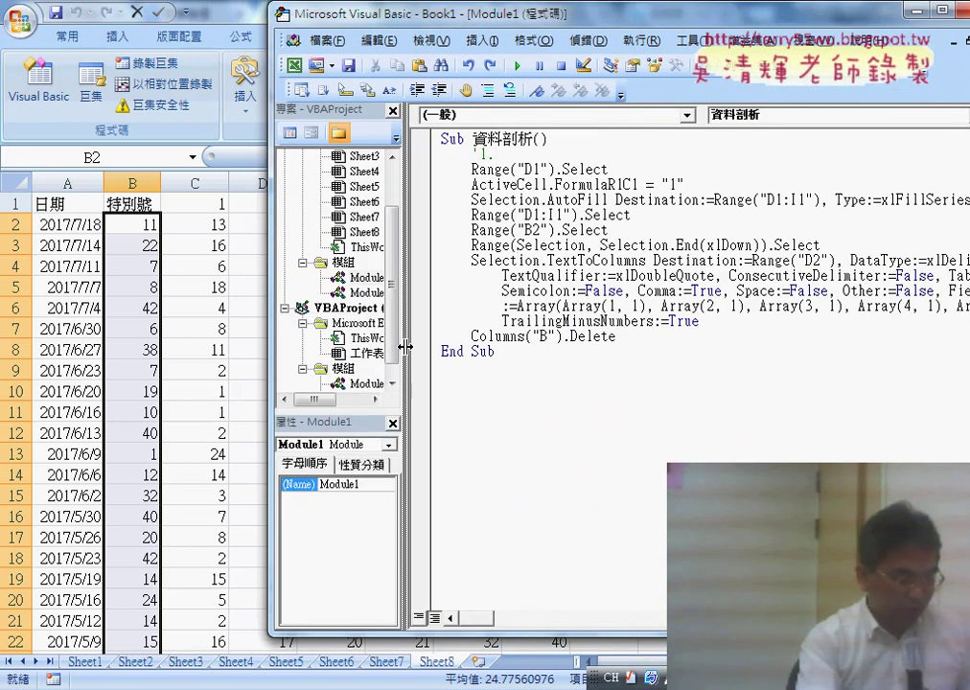
pyautogui.moveTo(401, 288); pyautogui.dragTo(516, 288)
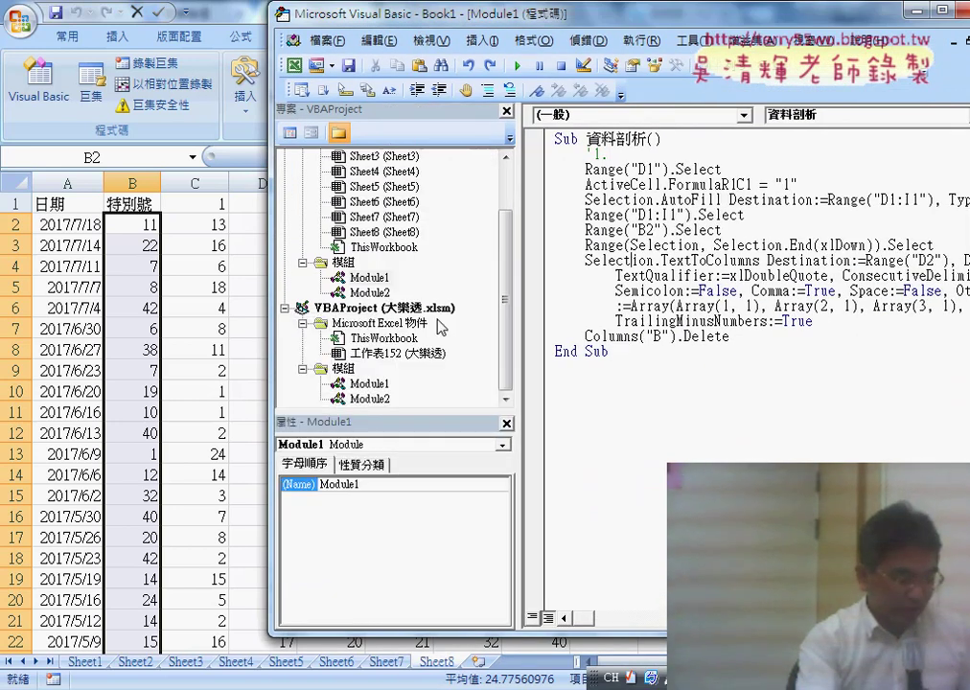
pyautogui.doubleClick(372, 293)
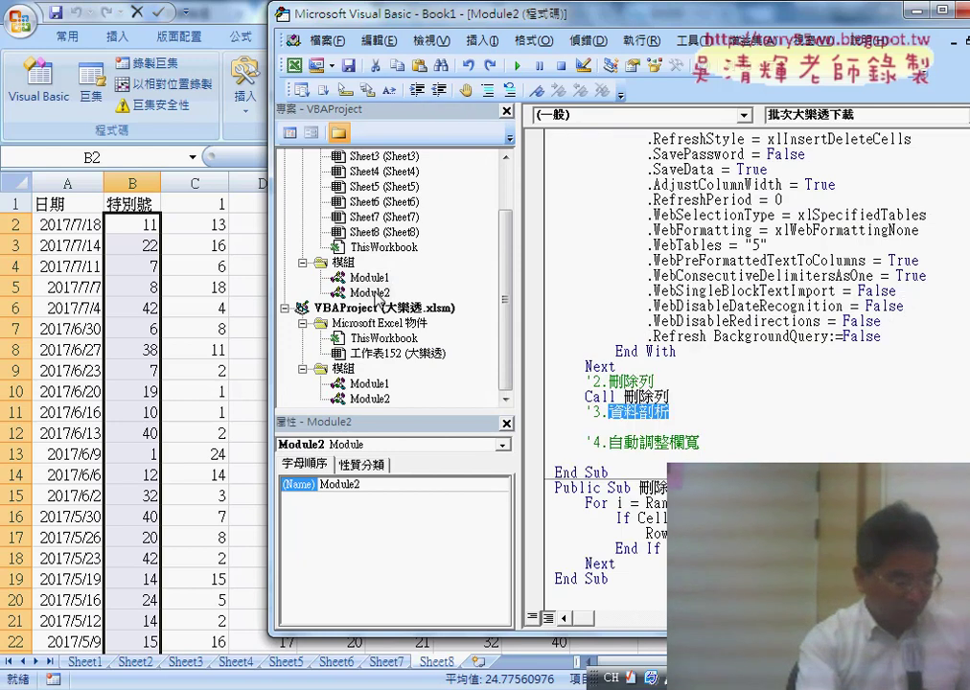
# Add a Call 資料剖析 line below the '3.資料剖析 comment
pyautogui.click(659, 414)
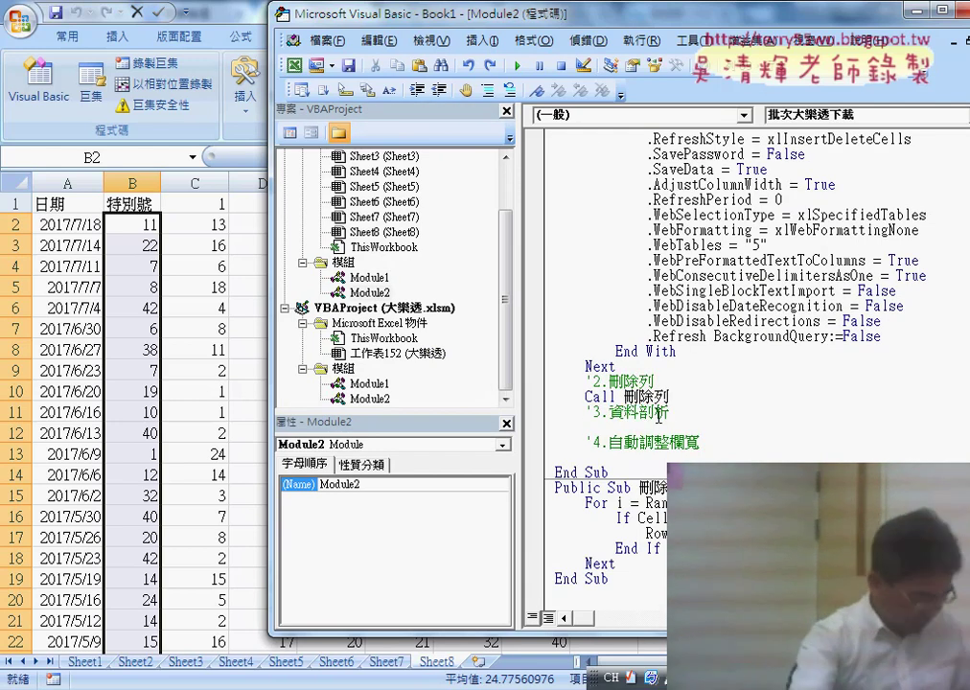
pyautogui.press('Down')
pyautogui.write('c')
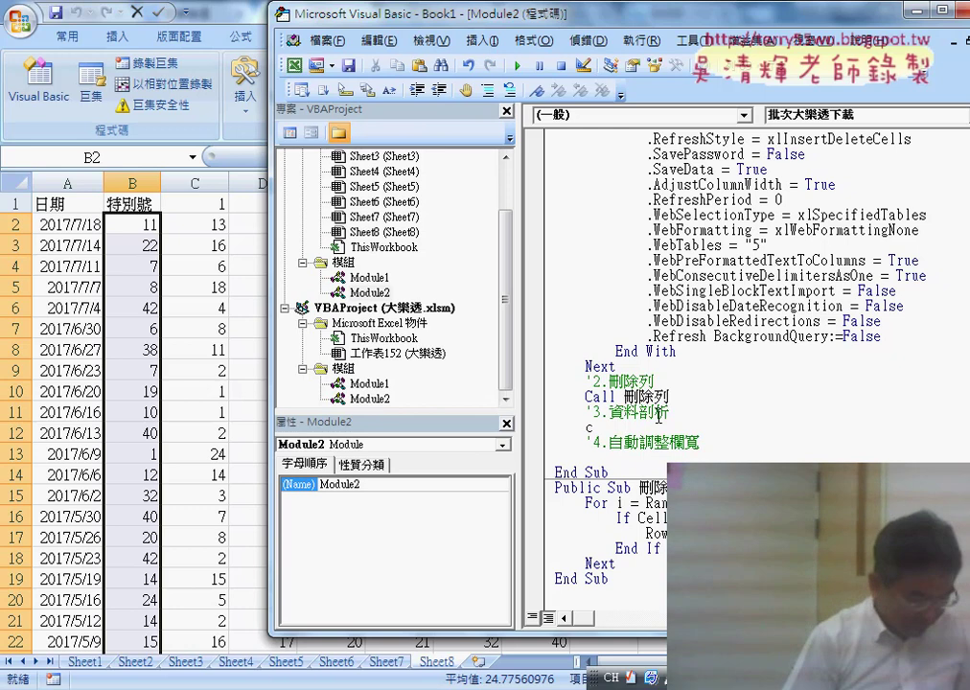
pyautogui.write('all')
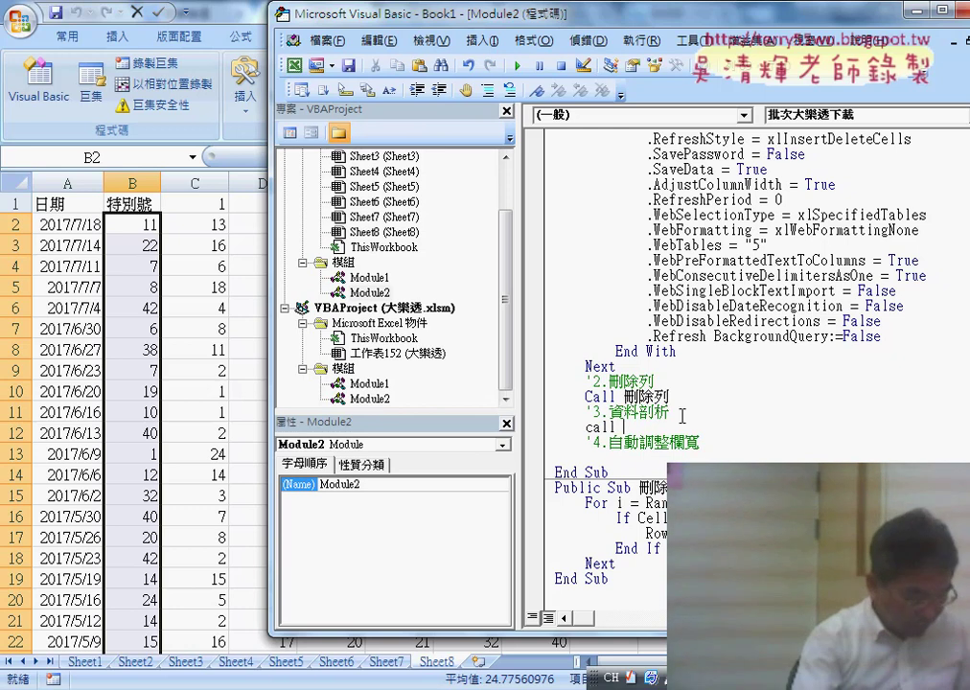
pyautogui.doubleClick(671, 412)
pyautogui.click(454, 429)
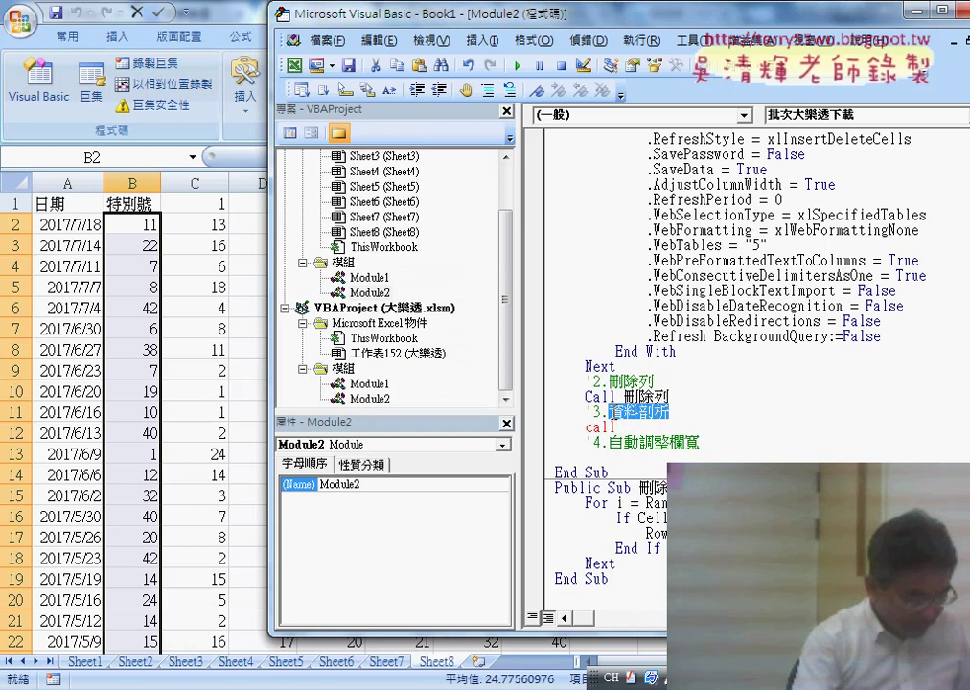
pyautogui.moveTo(635, 443); pyautogui.dragTo(621, 428)
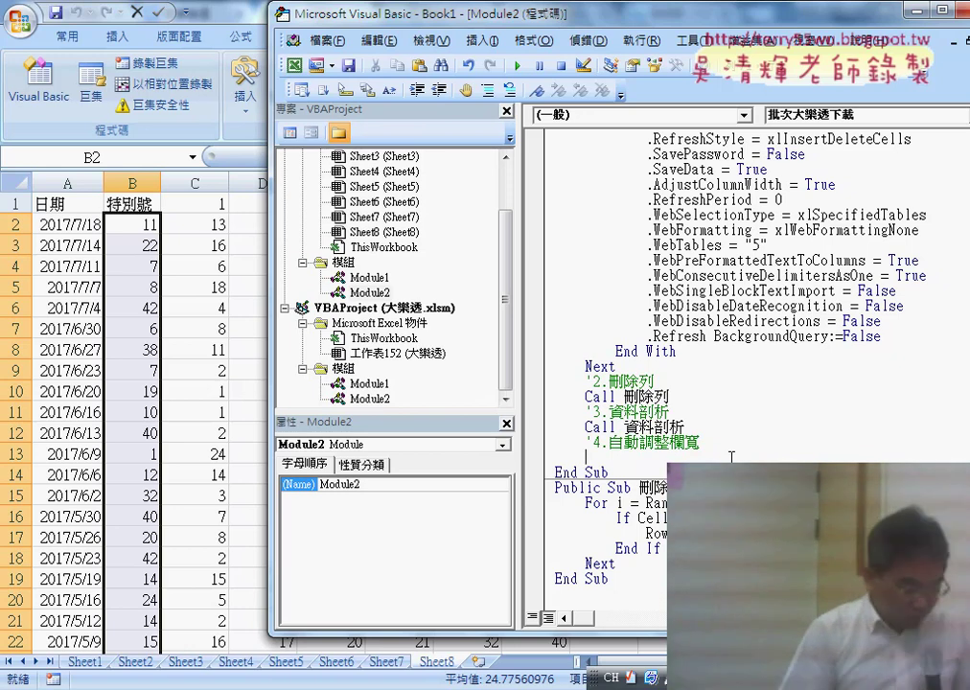
pyautogui.write('col')
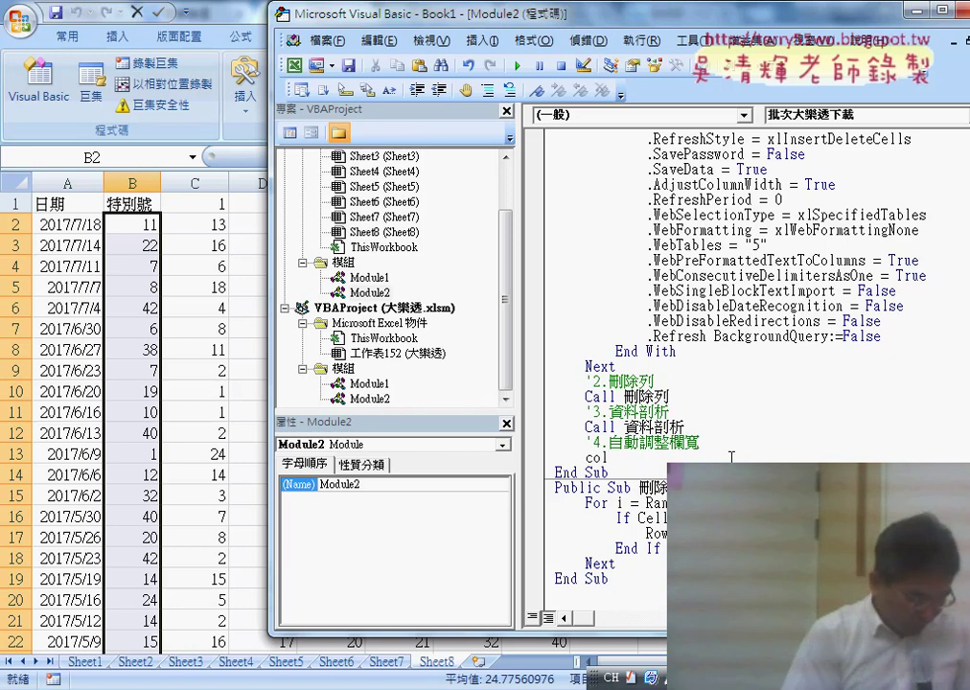
pyautogui.write('umns')
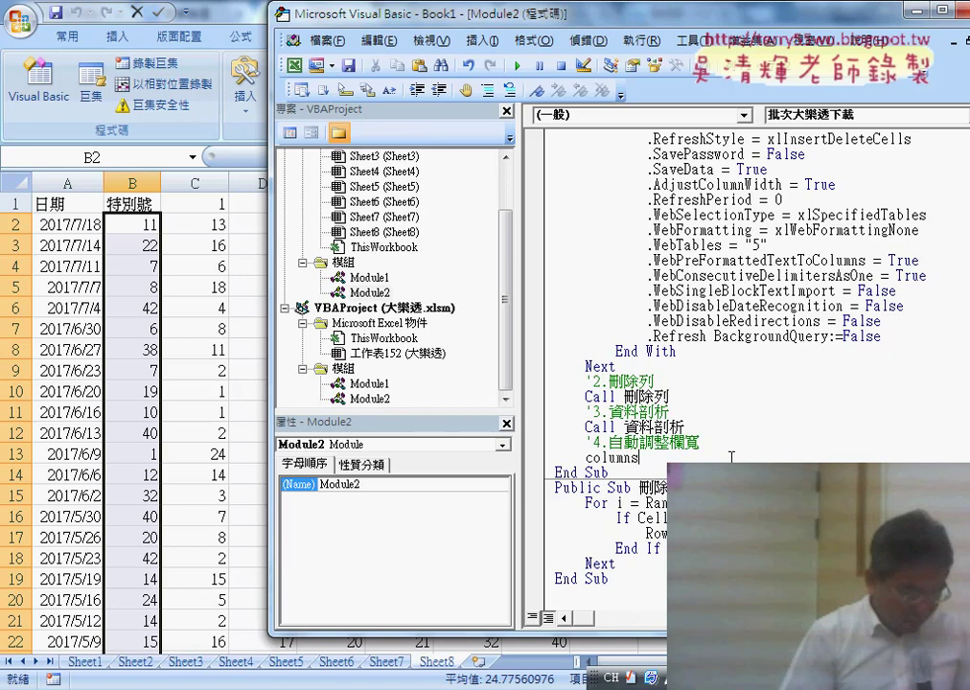
pyautogui.write('.')
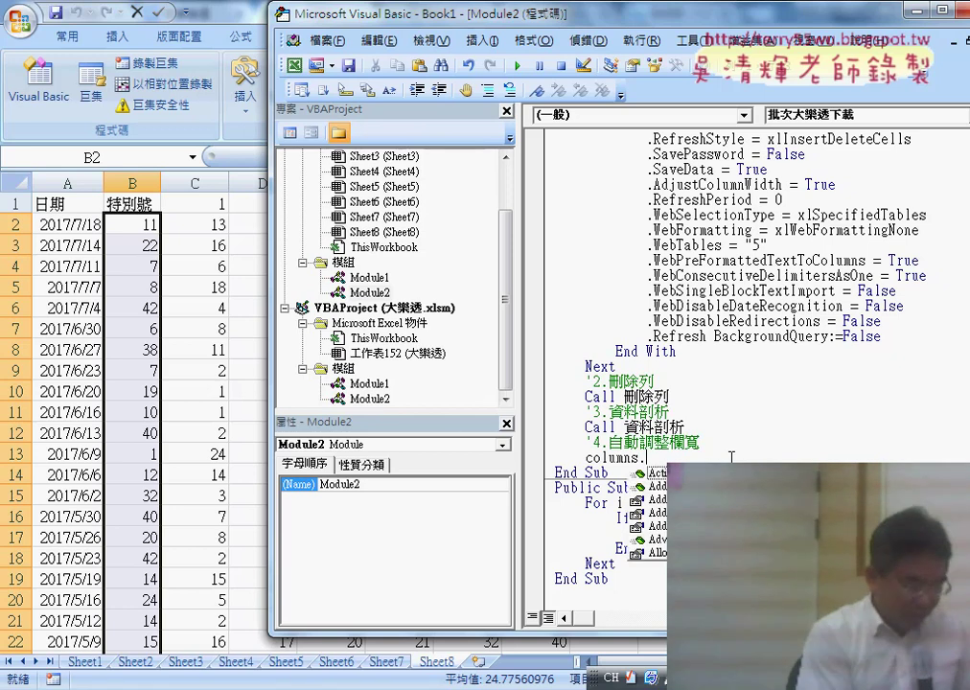
pyautogui.write('au')
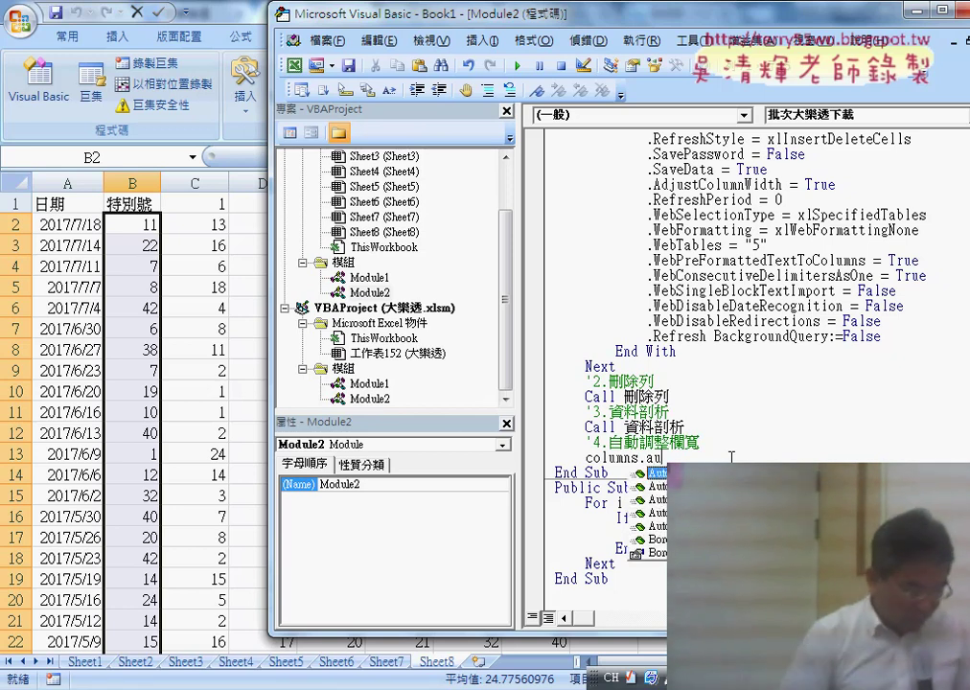
# Complete the step-4 line as Columns.AutoFit using the completion list
pyautogui.press('Down')
pyautogui.press('Down')
pyautogui.press('Down')
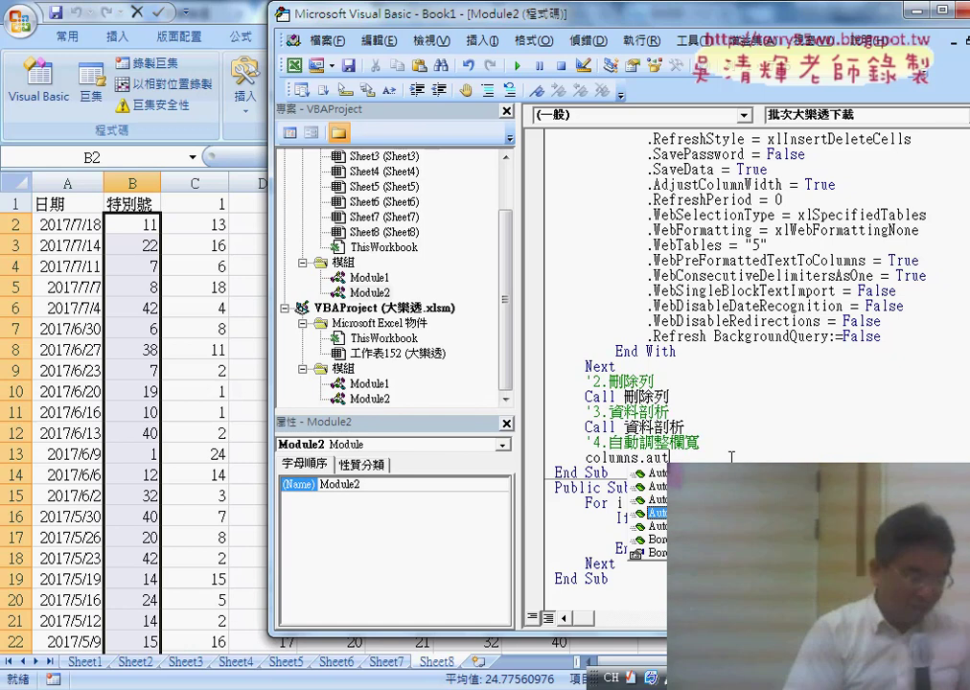
pyautogui.press('space')
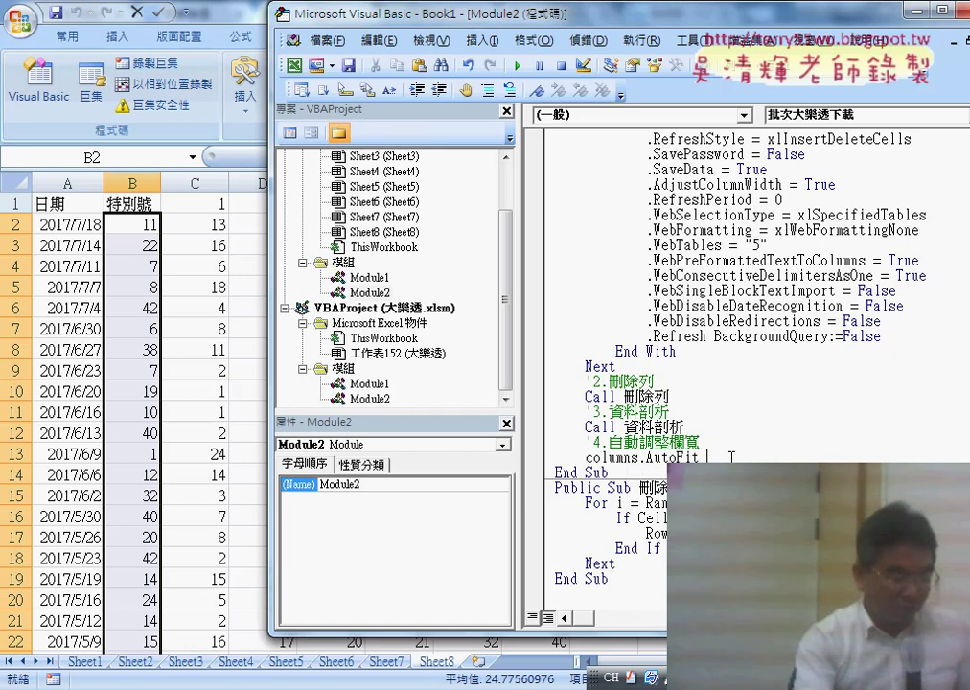
pyautogui.click(662, 549)
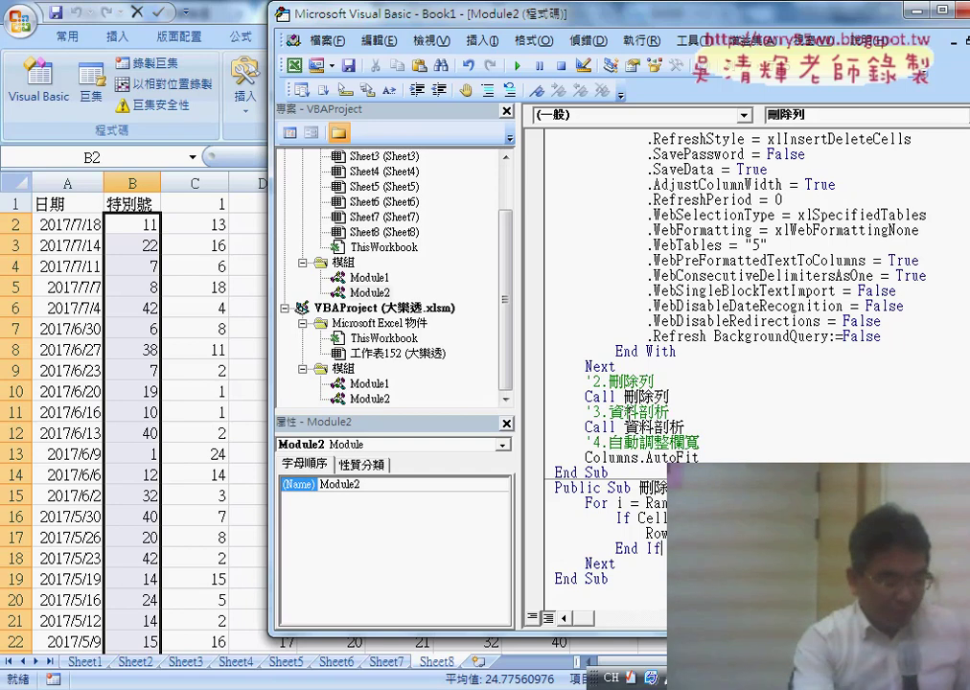
pyautogui.press('Up')
pyautogui.press('Up')
pyautogui.press('Up')
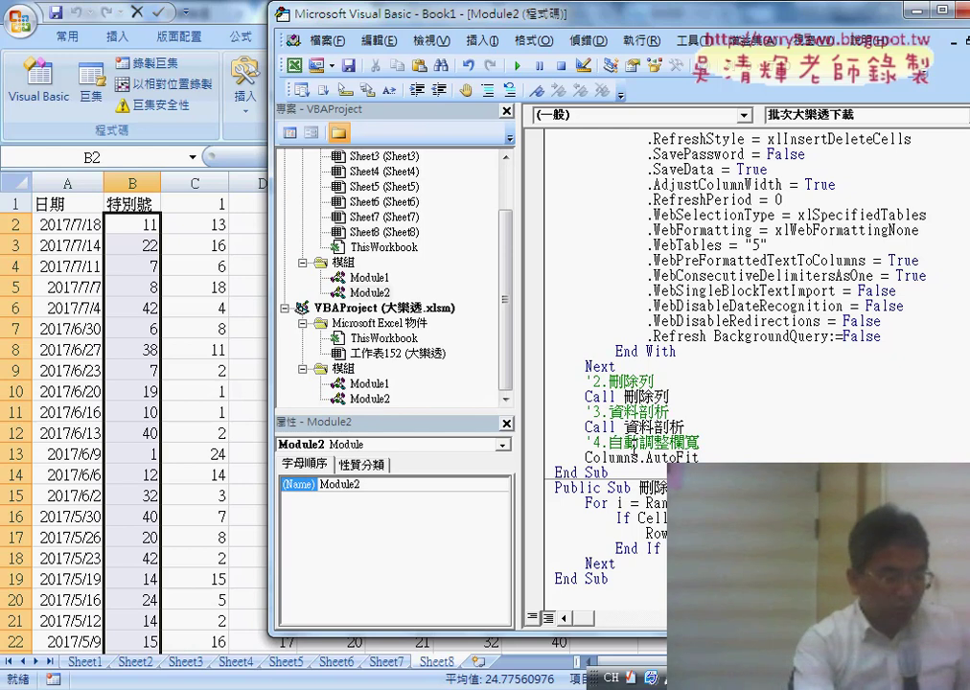
pyautogui.scroll(1, 596, 472)
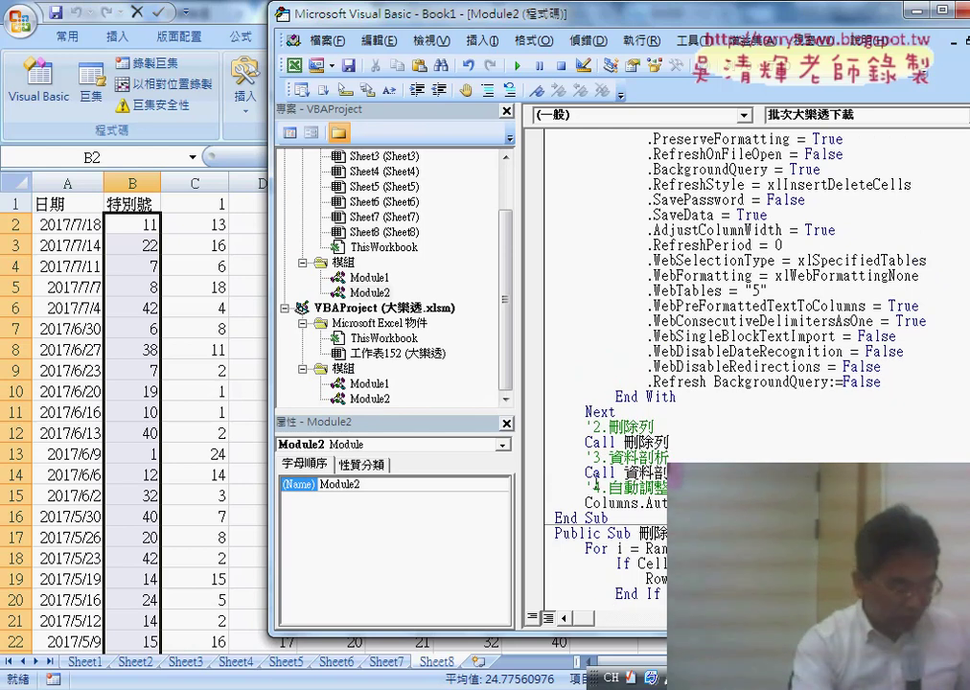
# Insert a new blank Sheet9 and bring the VBA editor back in front
pyautogui.click(487, 662)
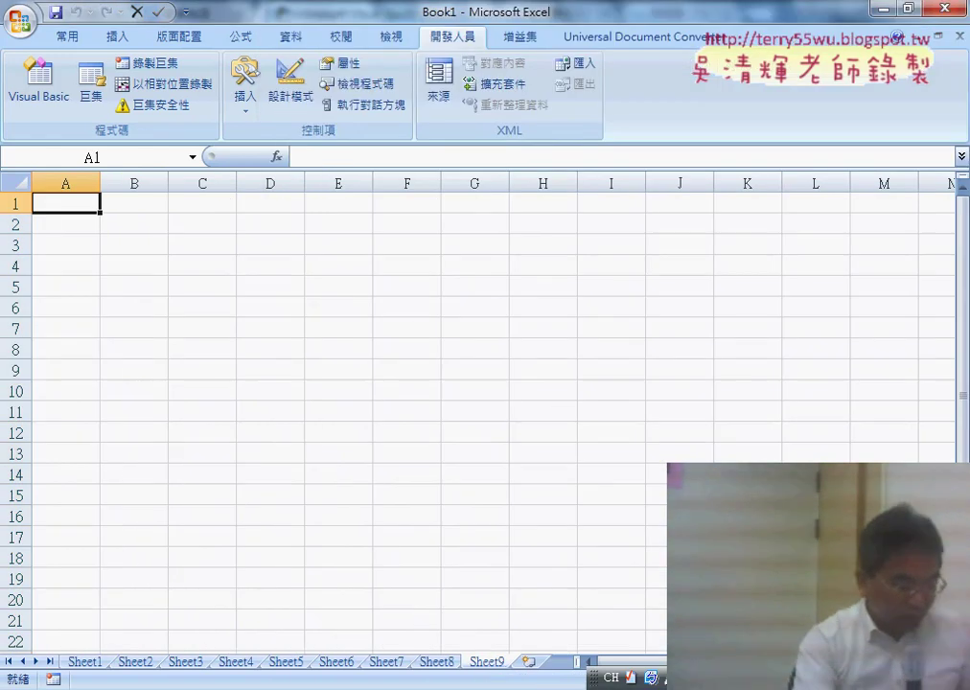
pyautogui.moveTo(596, 679)
pyautogui.click(640, 575)
# Scroll through the 批次大樂透下載 macro code to review it
pyautogui.scroll(2, 732, 379)
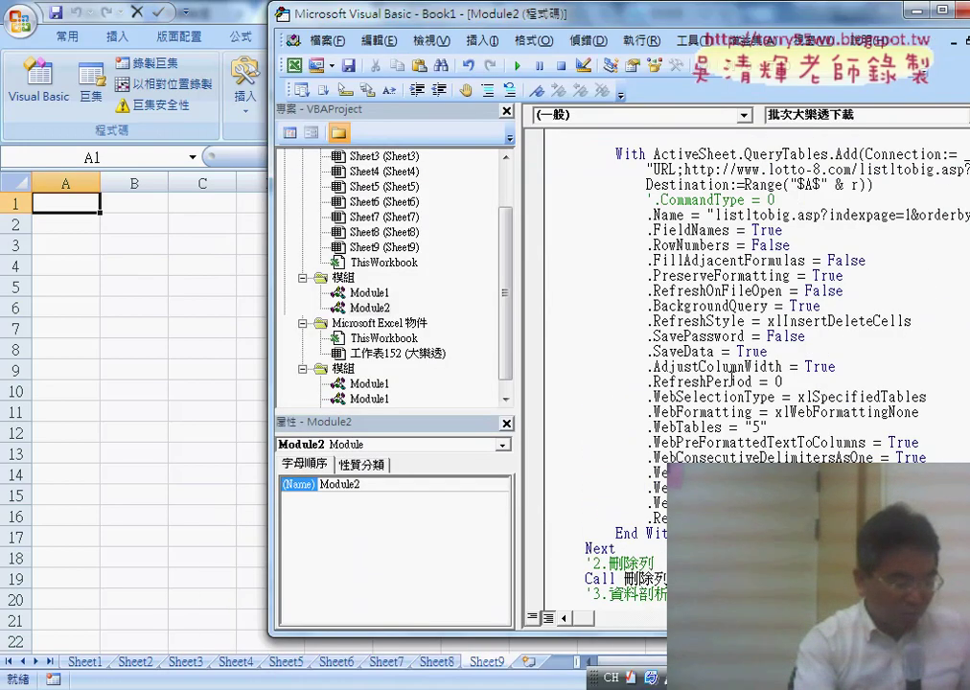
pyautogui.scroll(3, 733, 380)
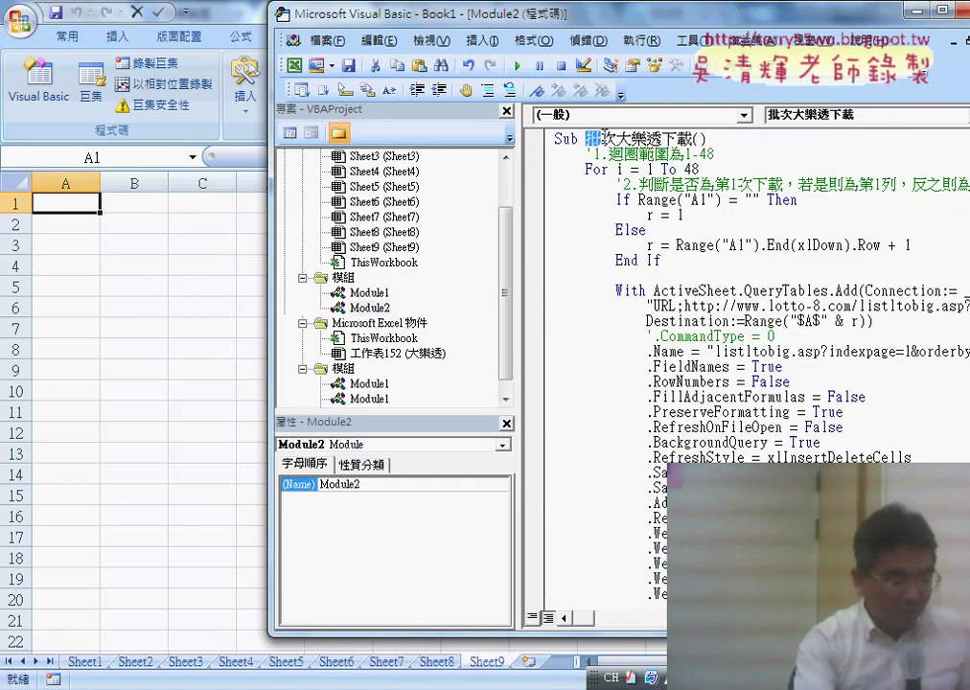
pyautogui.moveTo(595, 139); pyautogui.dragTo(708, 139)
pyautogui.click(683, 305)
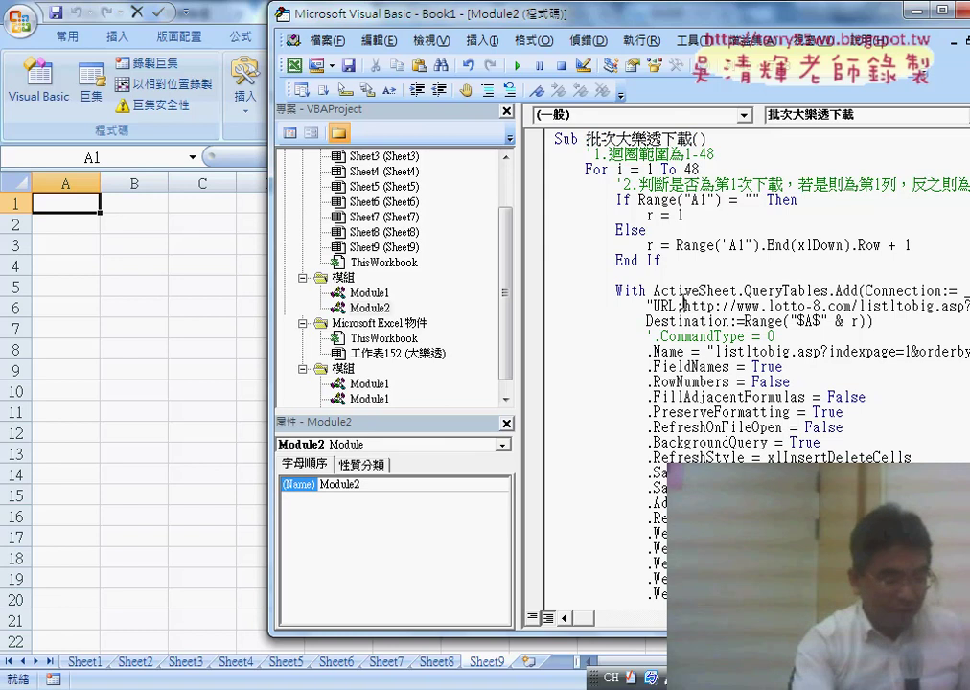
pyautogui.scroll(-3, 632, 227)
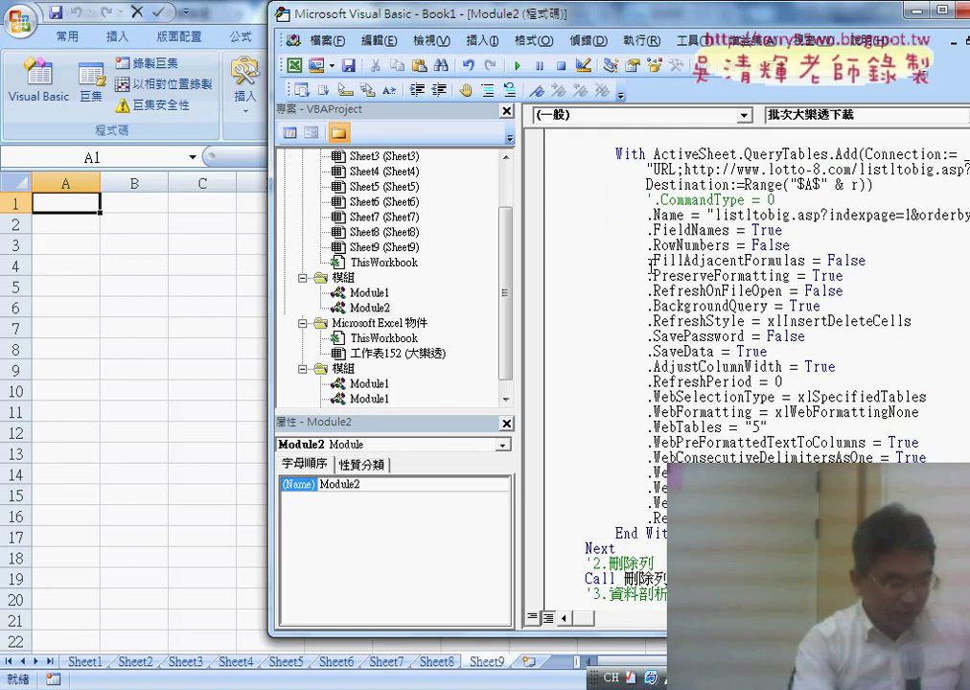
pyautogui.scroll(-2, 631, 227)
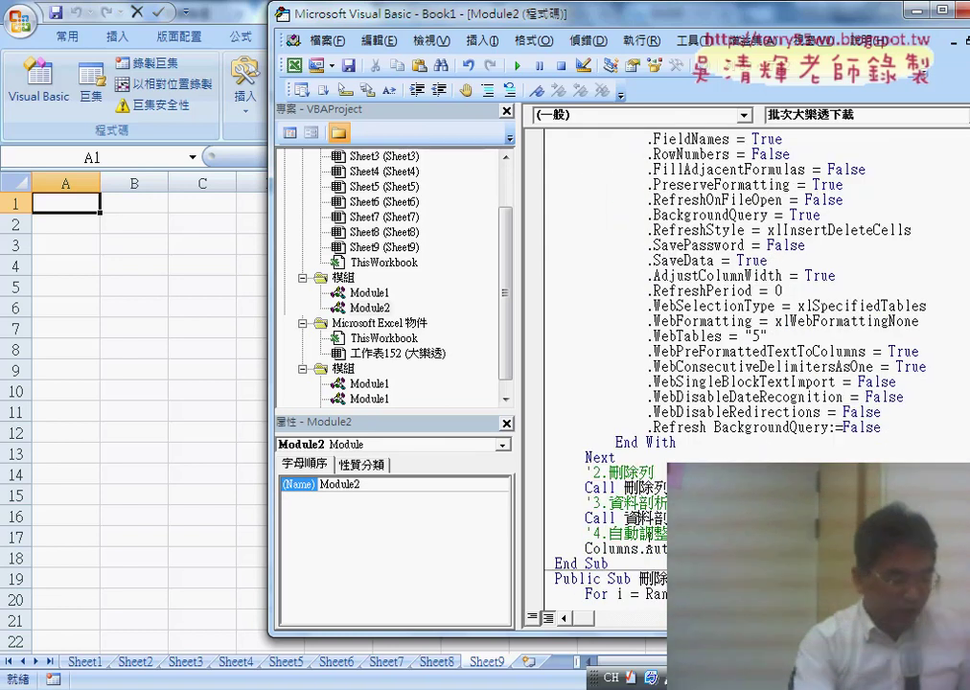
pyautogui.scroll(3, 681, 396)
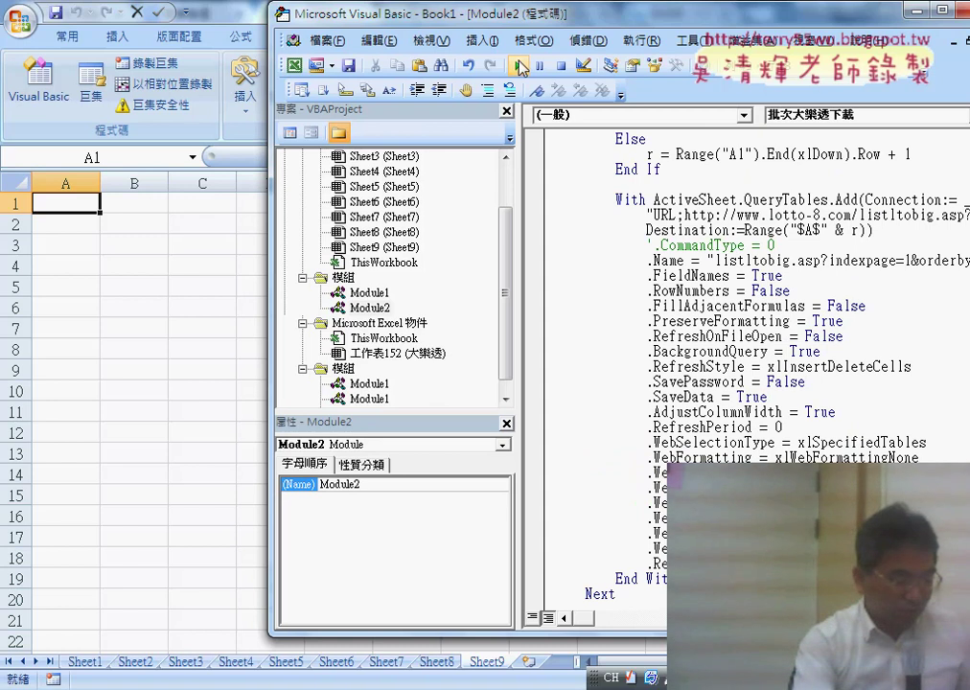
pyautogui.scroll(-2, 610, 458)
pyautogui.scroll(-1, 610, 458)
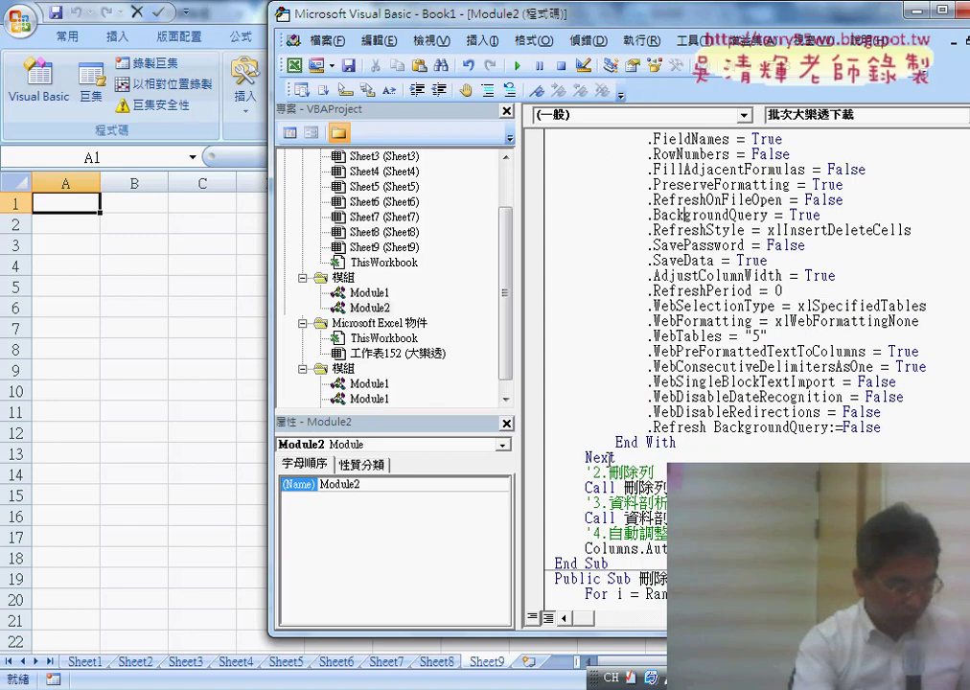
# Set breakpoints on Call 刪除列, Call 資料剖析 and Columns.AutoFit
pyautogui.click(534, 487)
pyautogui.click(534, 518)
pyautogui.click(534, 548)
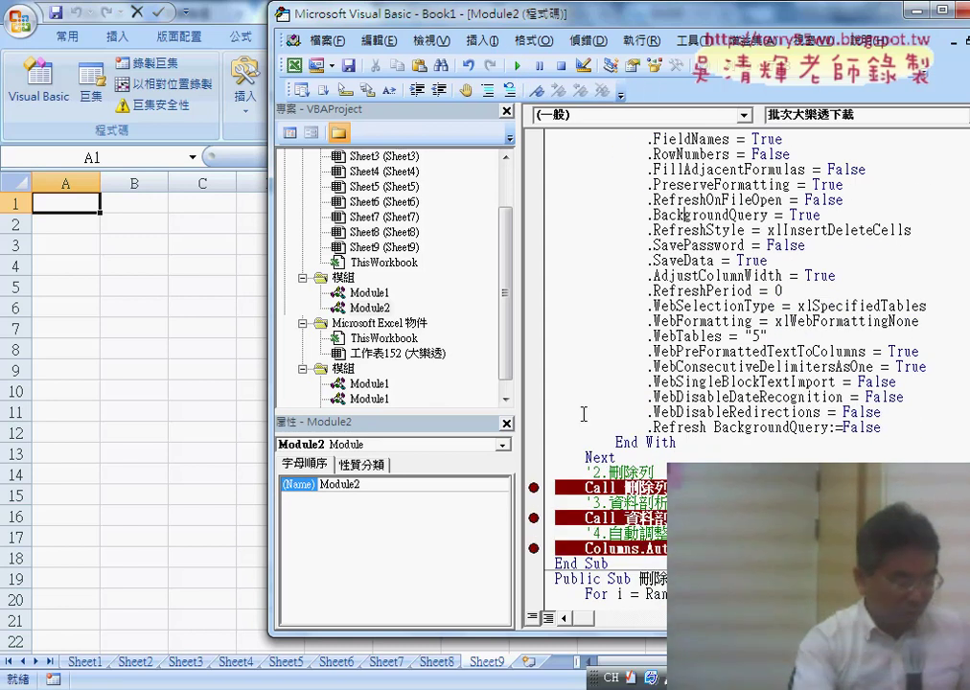
# Run the batch download macro to fill Sheet9, and widen the code pane
pyautogui.click(519, 66)
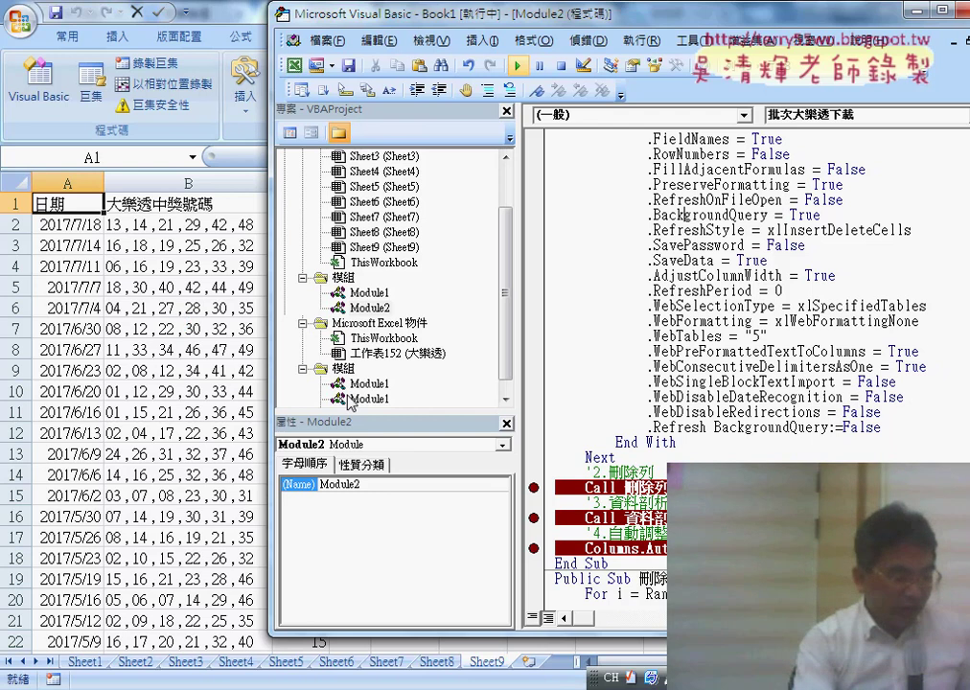
pyautogui.moveTo(270, 288); pyautogui.dragTo(299, 288)
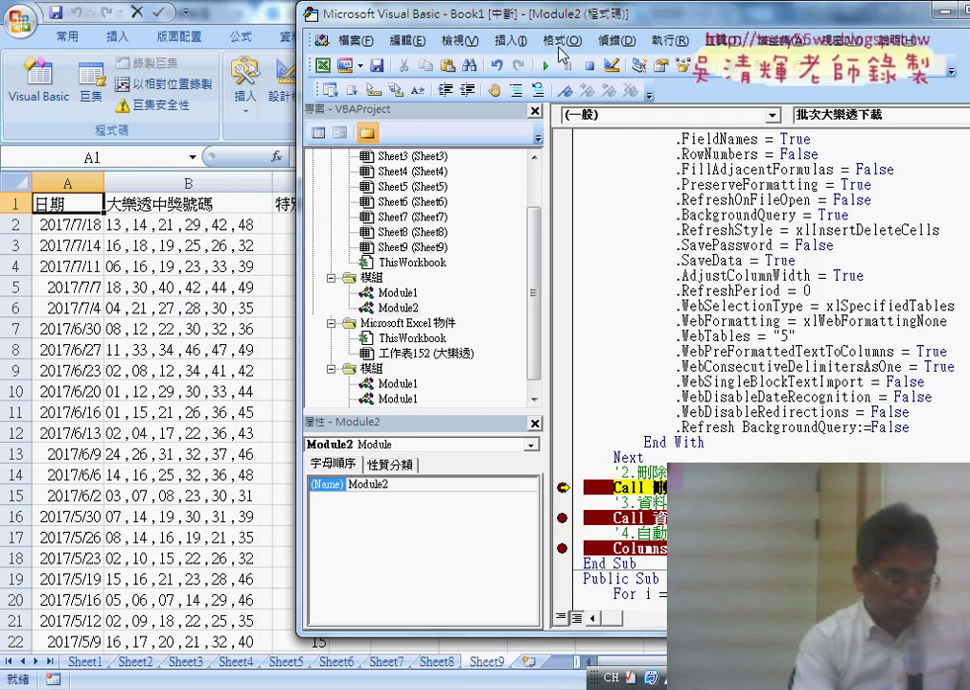
pyautogui.scroll(-2, 671, 287)
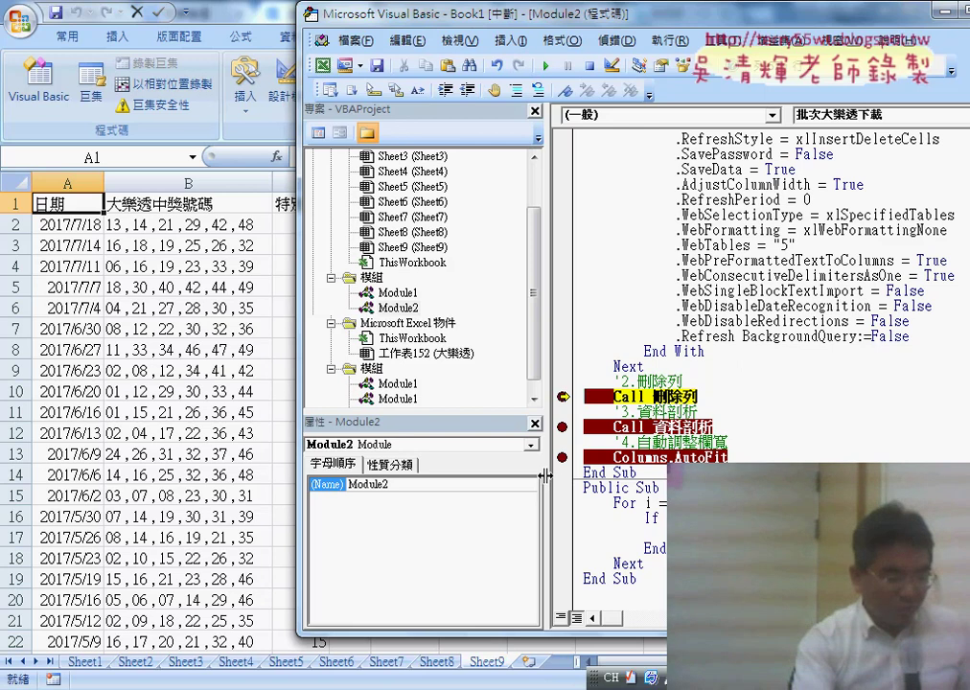
pyautogui.moveTo(545, 475); pyautogui.dragTo(412, 475)
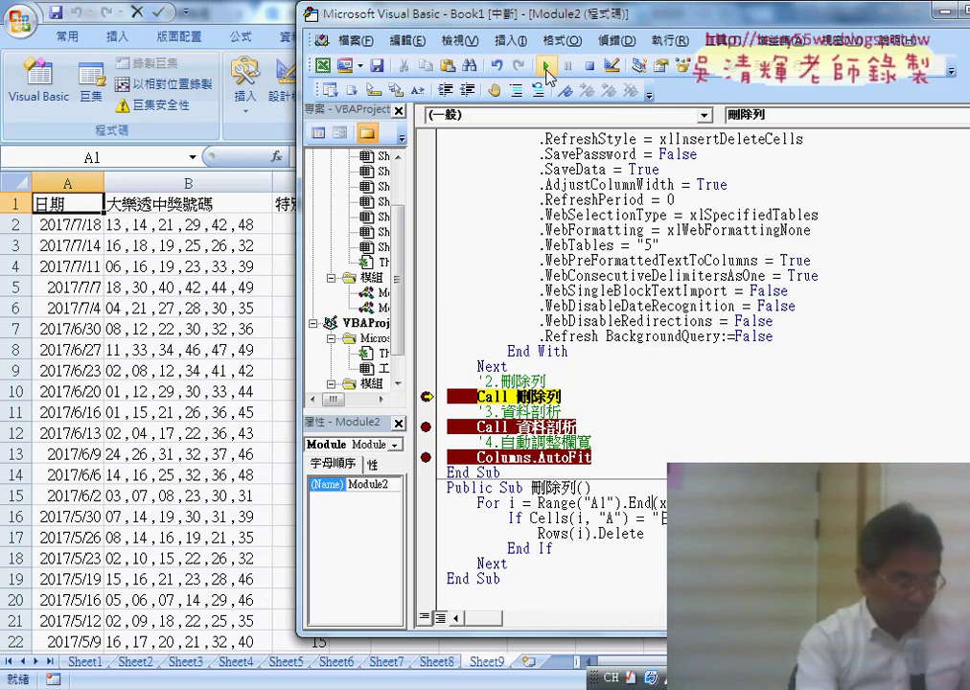
# Continue past the row-delete, split and AutoFit breakpoints, then view the finished Sheet9
pyautogui.click(545, 65)
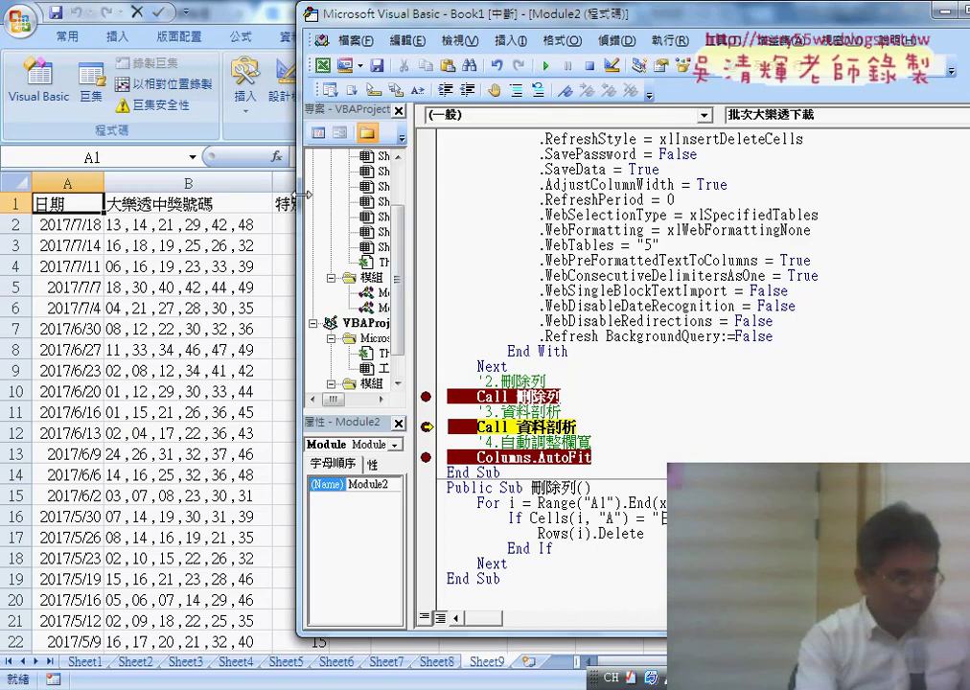
pyautogui.moveTo(303, 195); pyautogui.dragTo(499, 195)
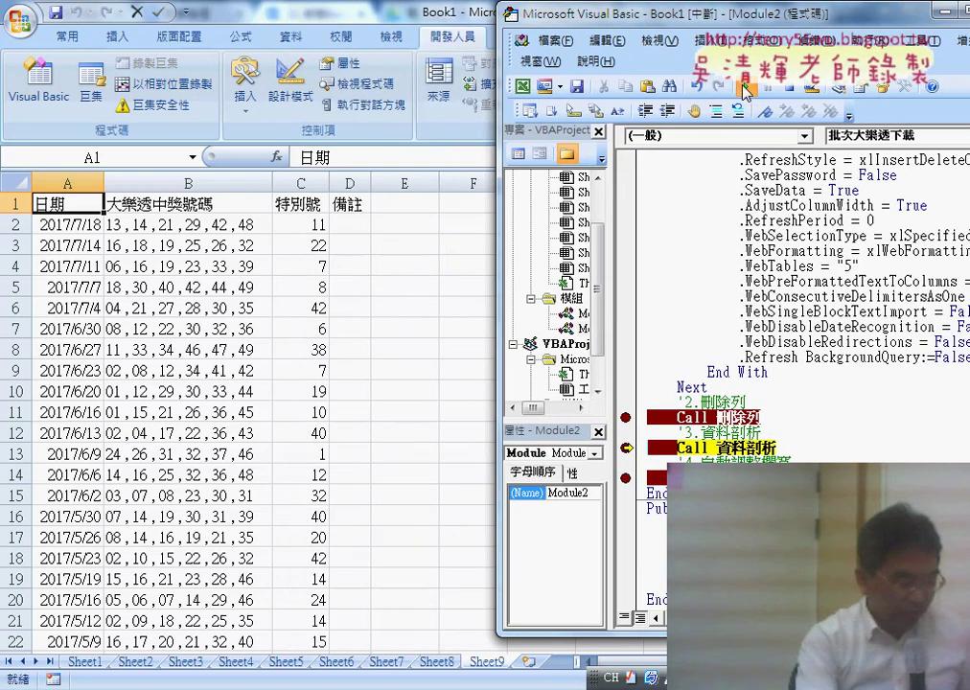
pyautogui.click(745, 87)
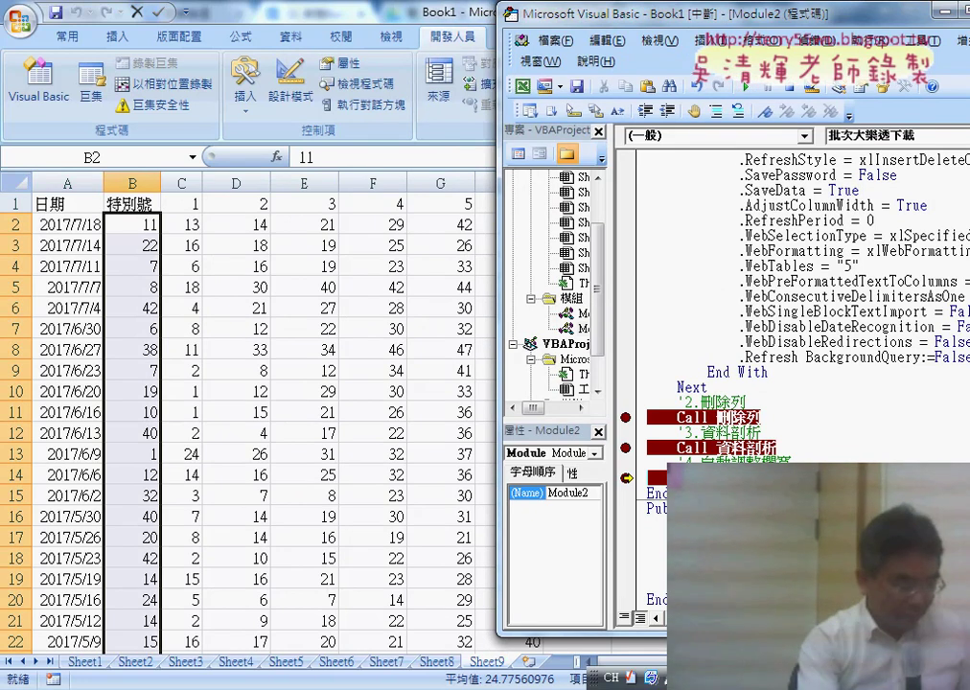
pyautogui.click(748, 87)
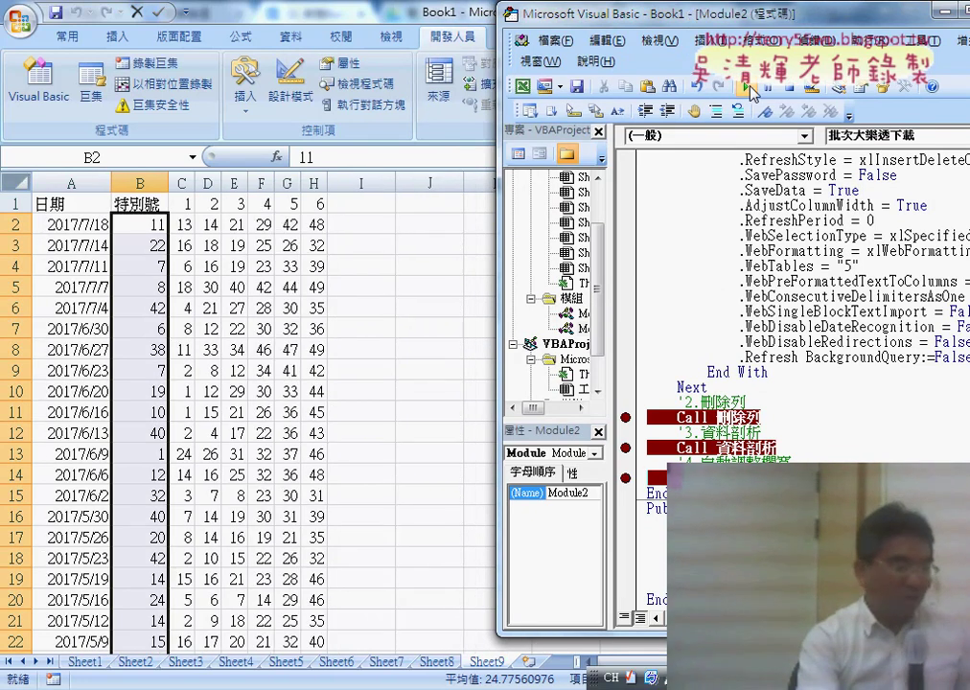
pyautogui.click(263, 436)
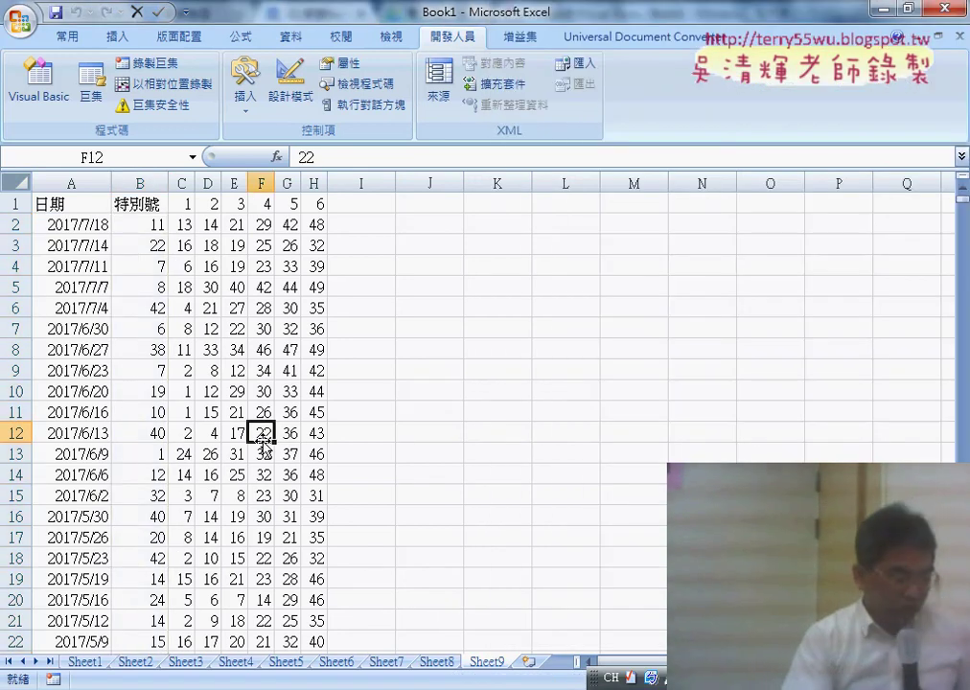